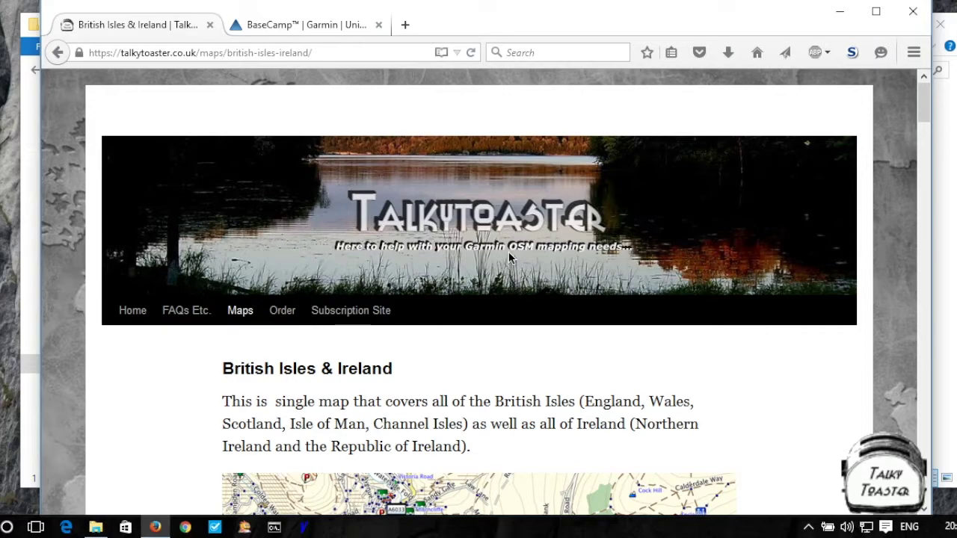
# - Find the download for the routable British Isles contours map in the Talkytoaster page's PC-only mapsets section
pyautogui.moveTo(470, 271); pyautogui.dragTo(374, 236)
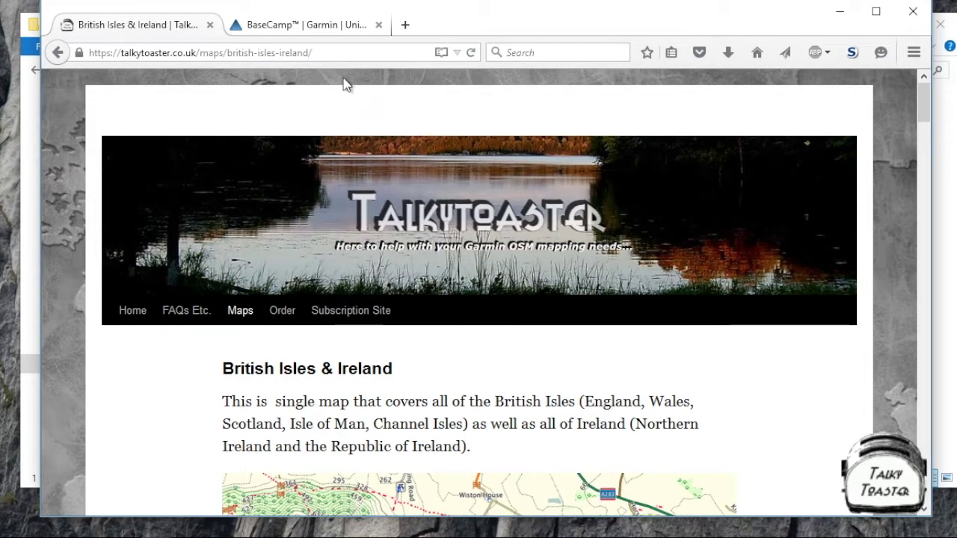
pyautogui.moveTo(311, 52); pyautogui.dragTo(85, 53)
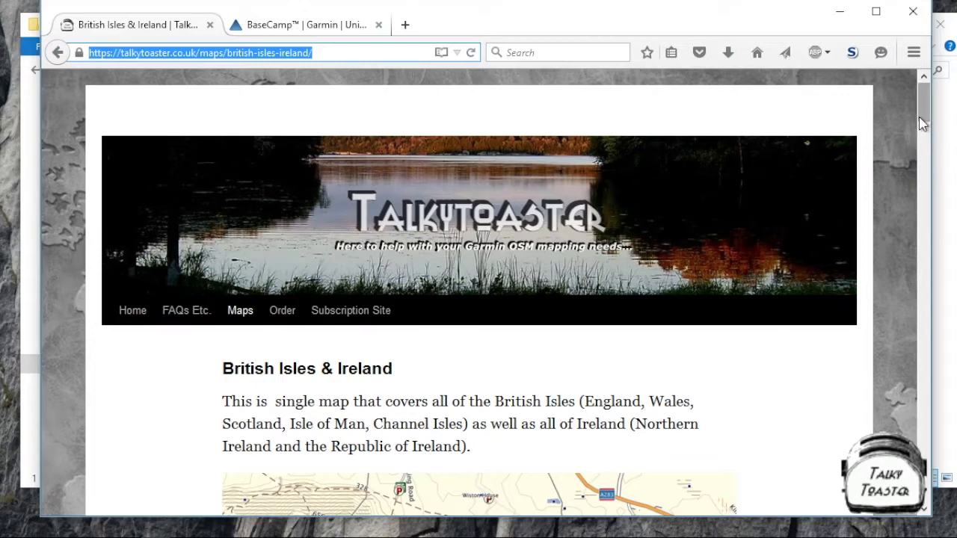
pyautogui.moveTo(925, 121); pyautogui.dragTo(949, 364)
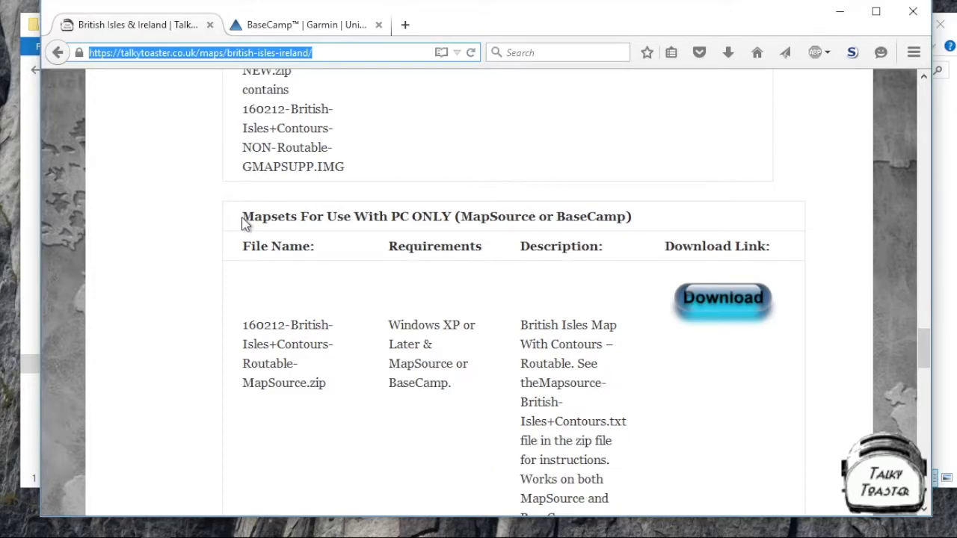
pyautogui.moveTo(243, 223); pyautogui.dragTo(632, 212)
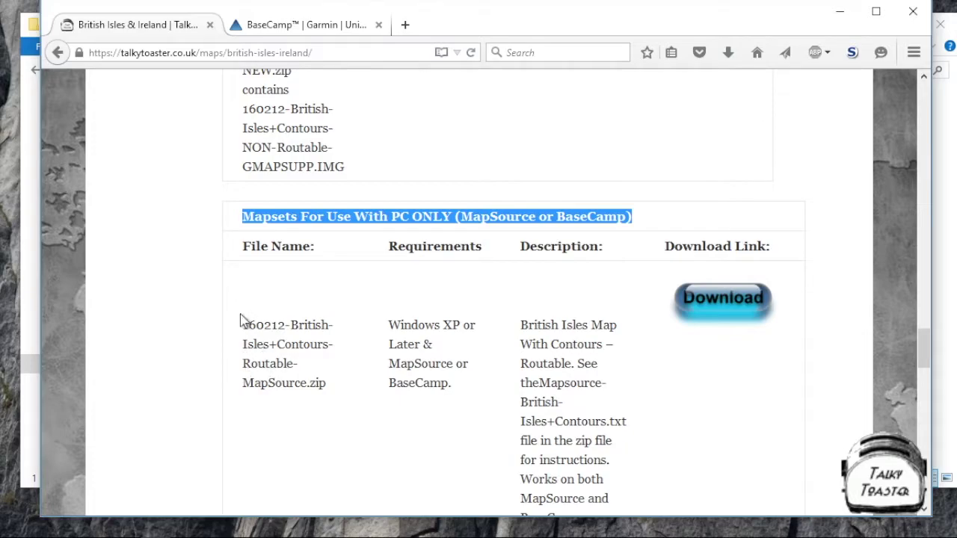
pyautogui.click(720, 295)
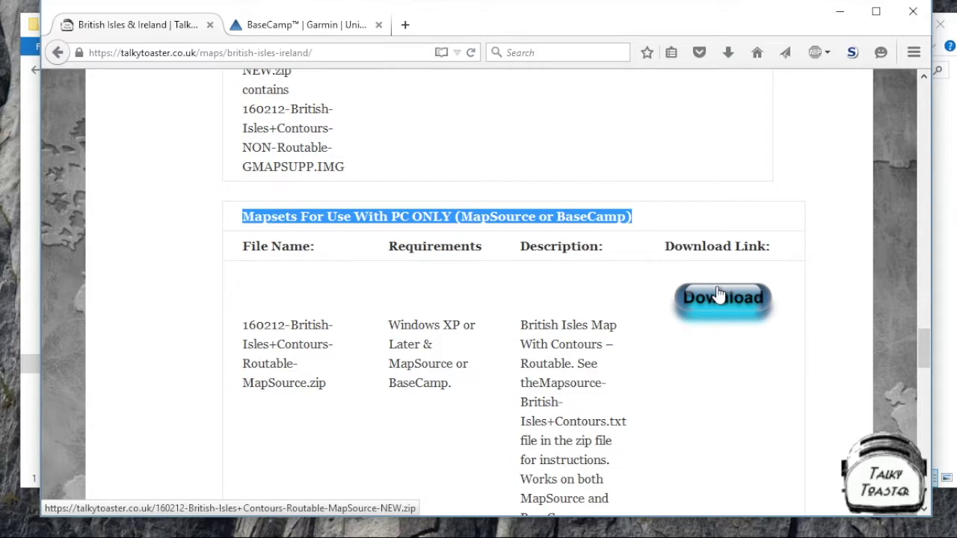
# - Look through Garmin's BaseCamp page for the tutorials link and the free Windows and Mac downloads
pyautogui.click(284, 29)
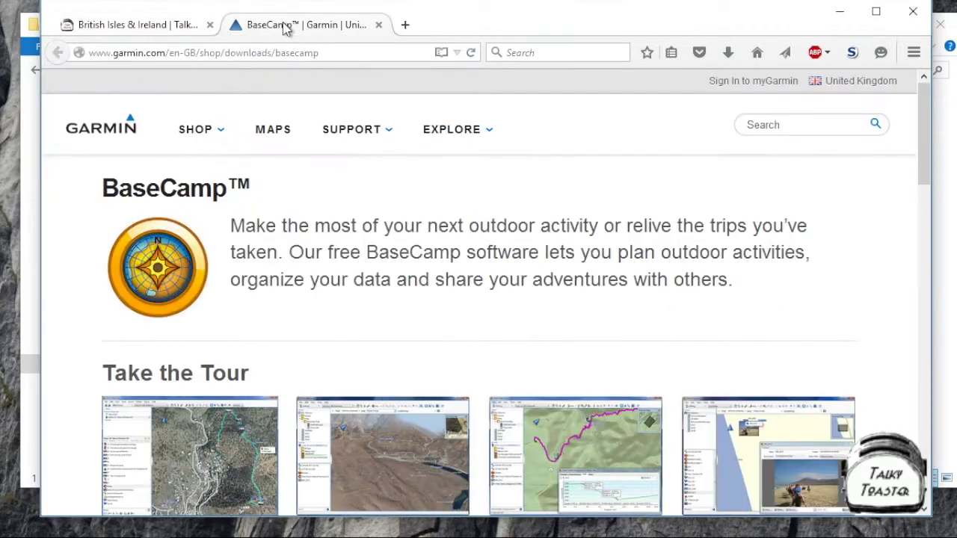
pyautogui.moveTo(358, 58); pyautogui.dragTo(86, 53)
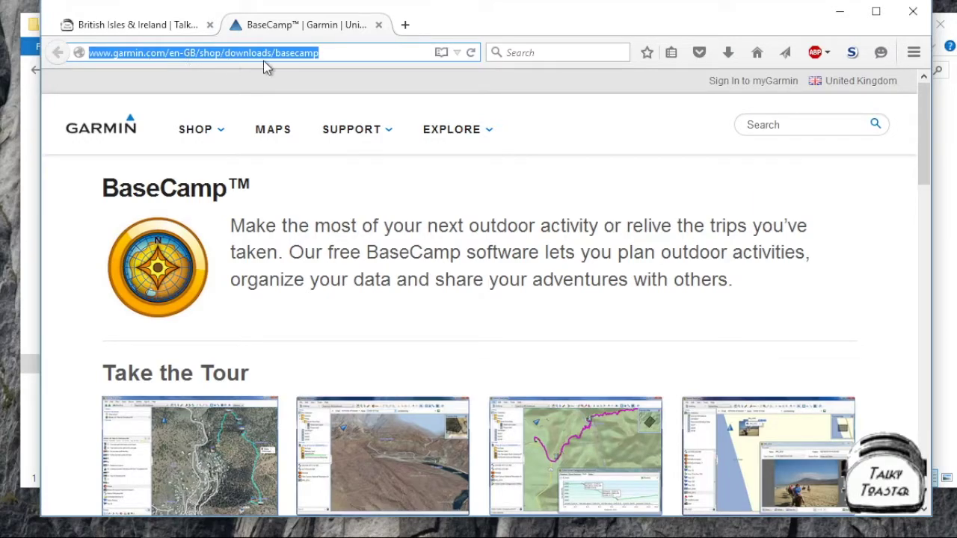
pyautogui.moveTo(441, 149)
pyautogui.moveTo(929, 146); pyautogui.dragTo(923, 191)
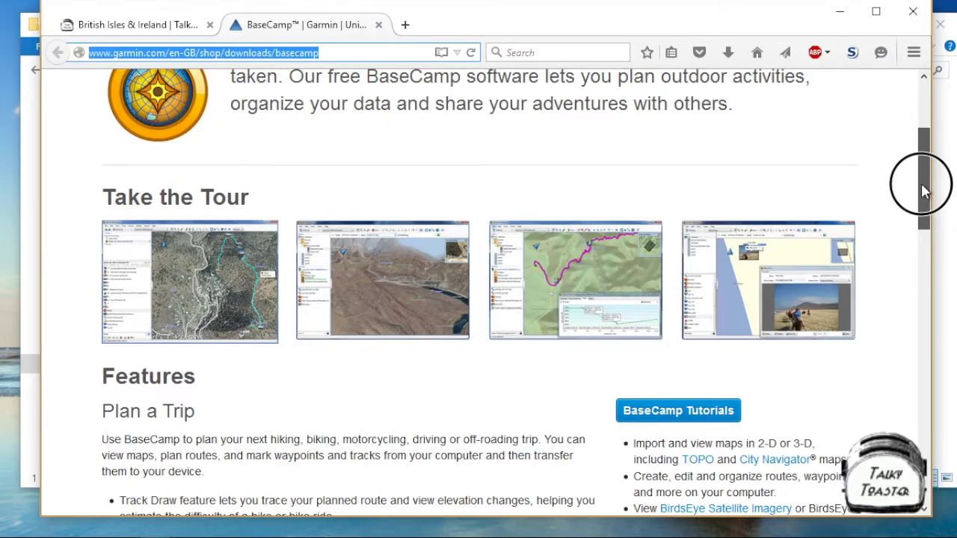
pyautogui.moveTo(924, 191); pyautogui.dragTo(924, 193)
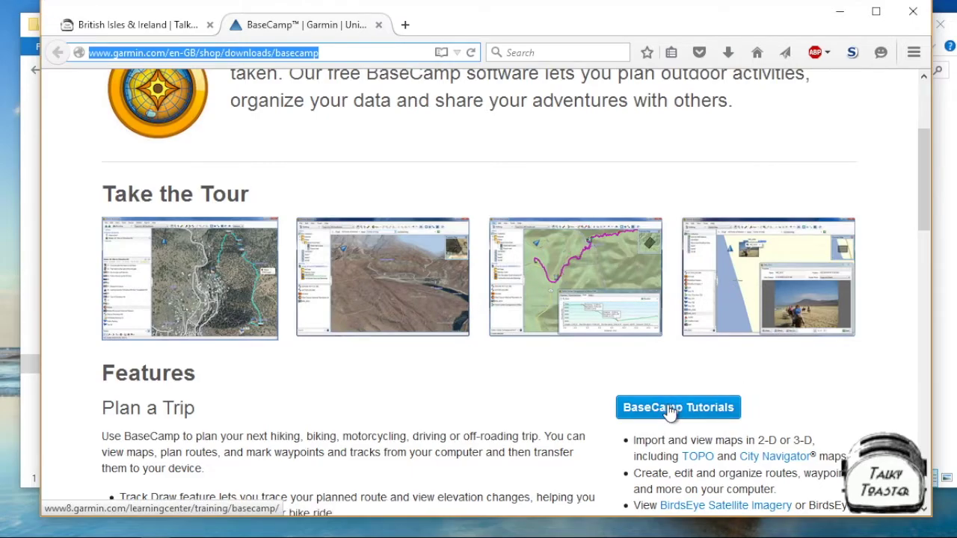
pyautogui.moveTo(926, 178); pyautogui.dragTo(915, 292)
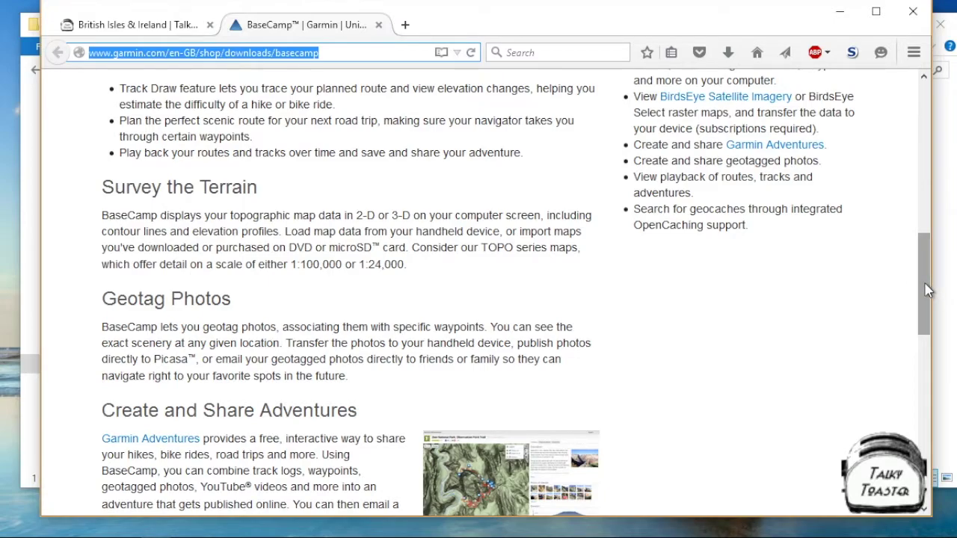
pyautogui.moveTo(925, 285); pyautogui.dragTo(924, 441)
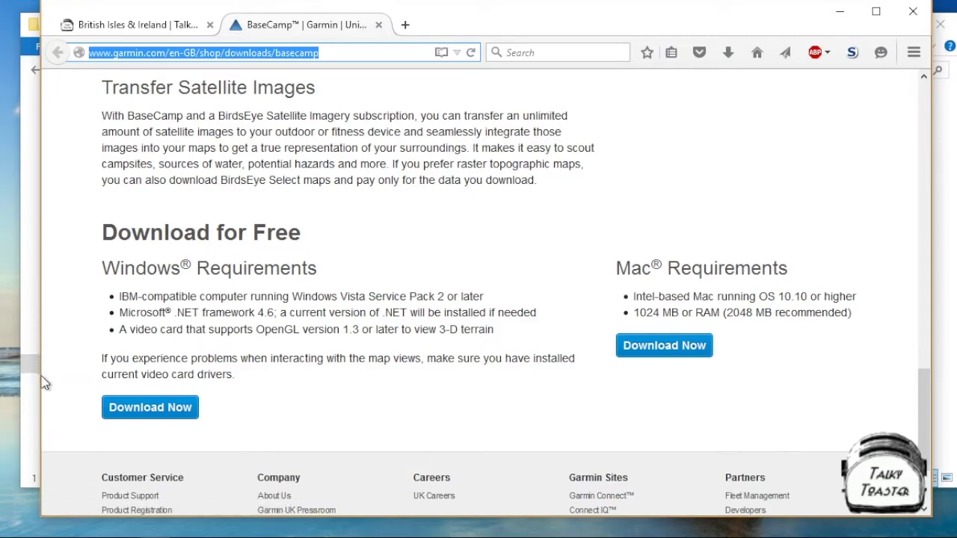
# - Switch to the Maps folder in File Explorer and turn on the display of file name extensions
pyautogui.click(838, 12)
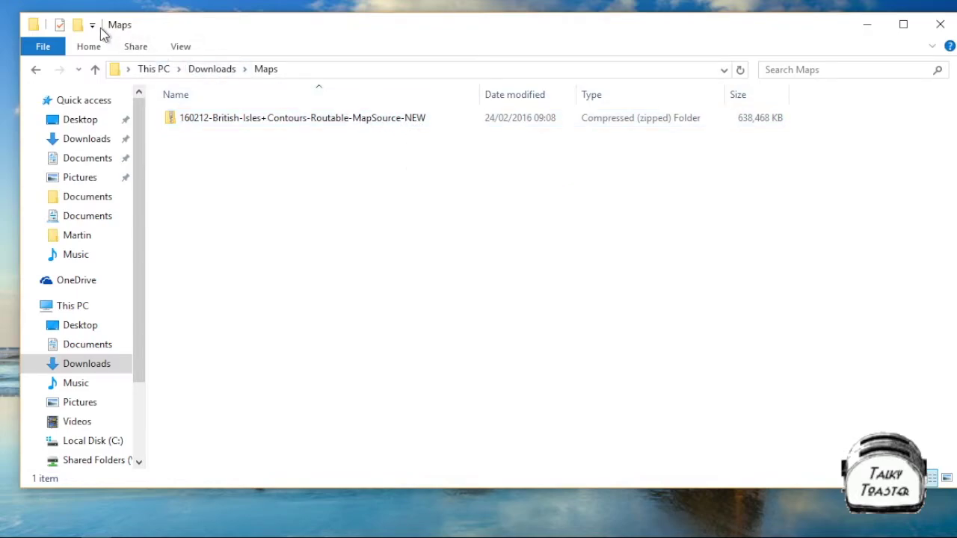
pyautogui.click(183, 50)
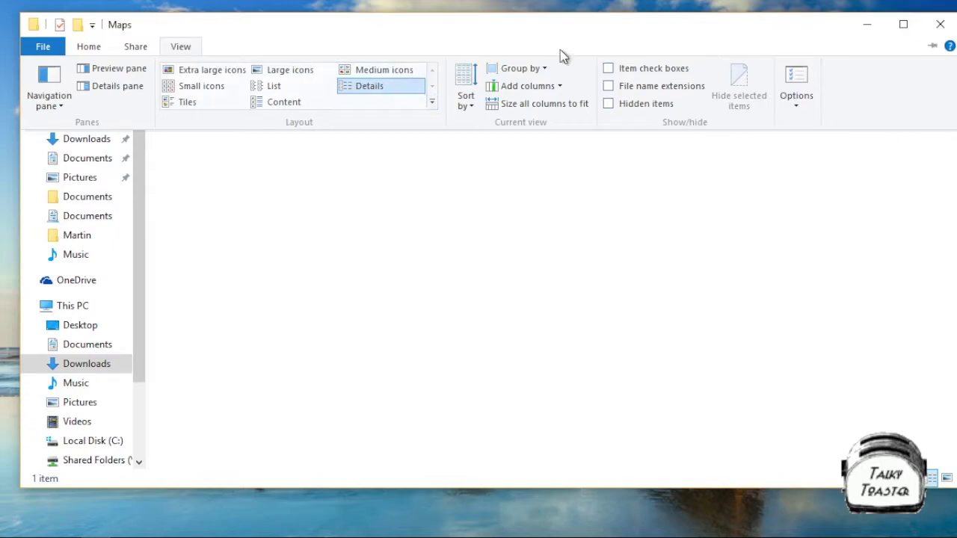
pyautogui.click(609, 86)
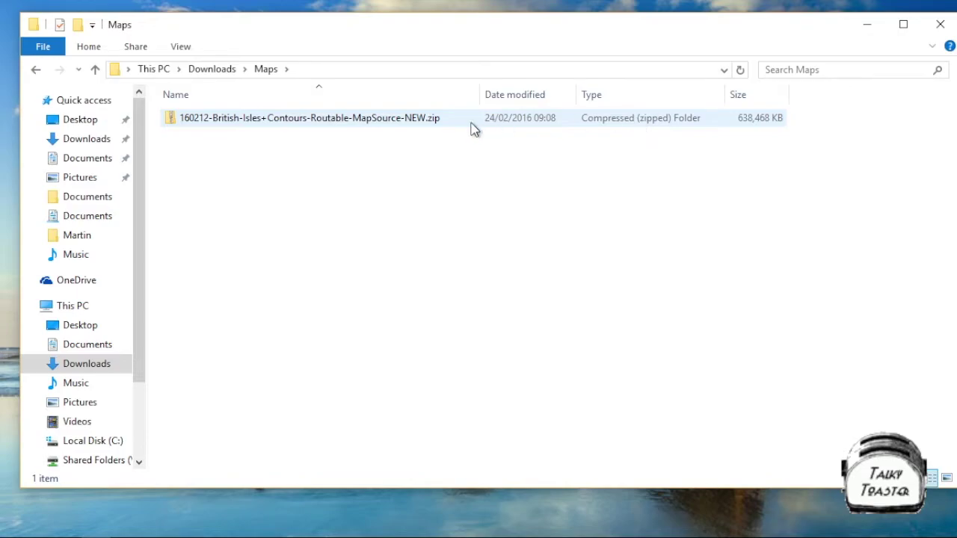
# - Open 160212-British-Isles+Contours-Routable-MapSource-NEW.zip and widen the Name column to show the instruction text file's full name
pyautogui.moveTo(346, 123)
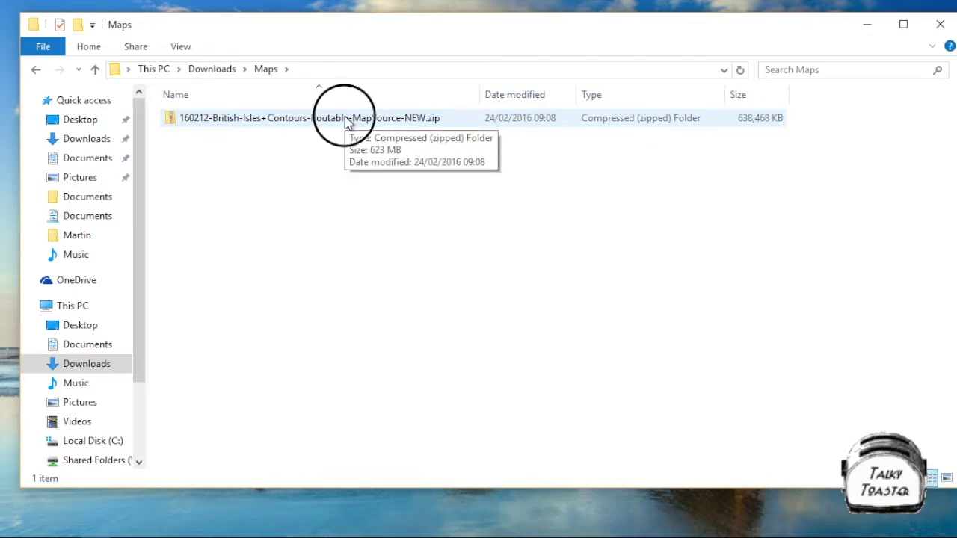
pyautogui.click(346, 120)
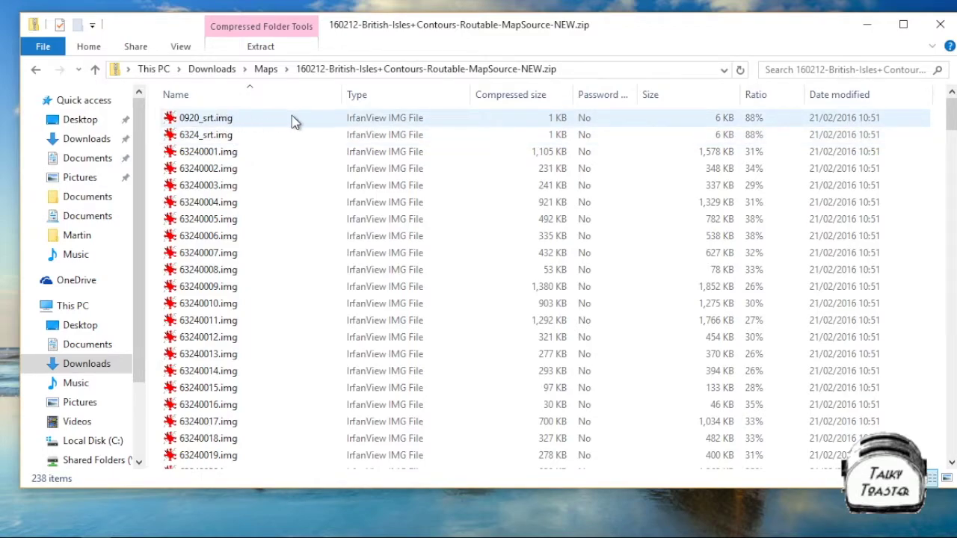
pyautogui.moveTo(949, 131); pyautogui.dragTo(949, 463)
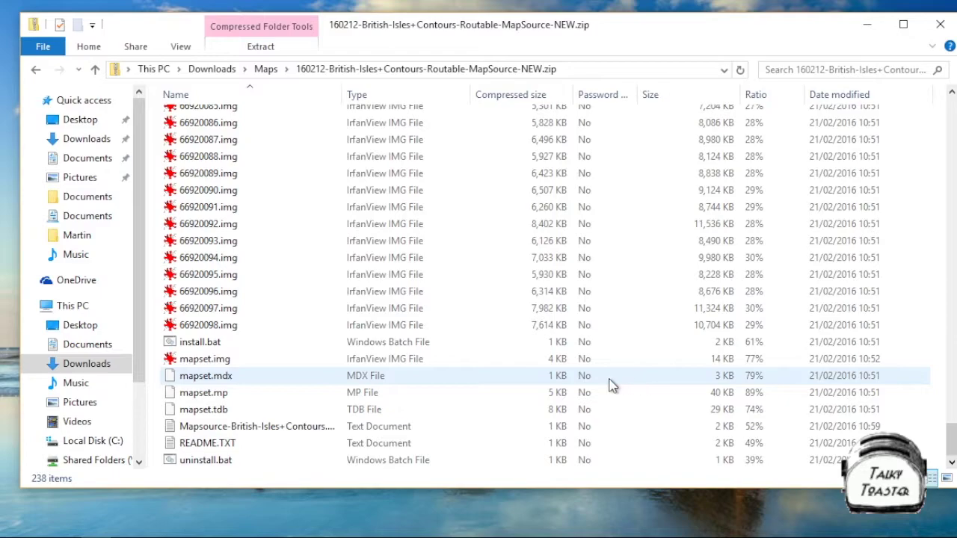
pyautogui.click(248, 431)
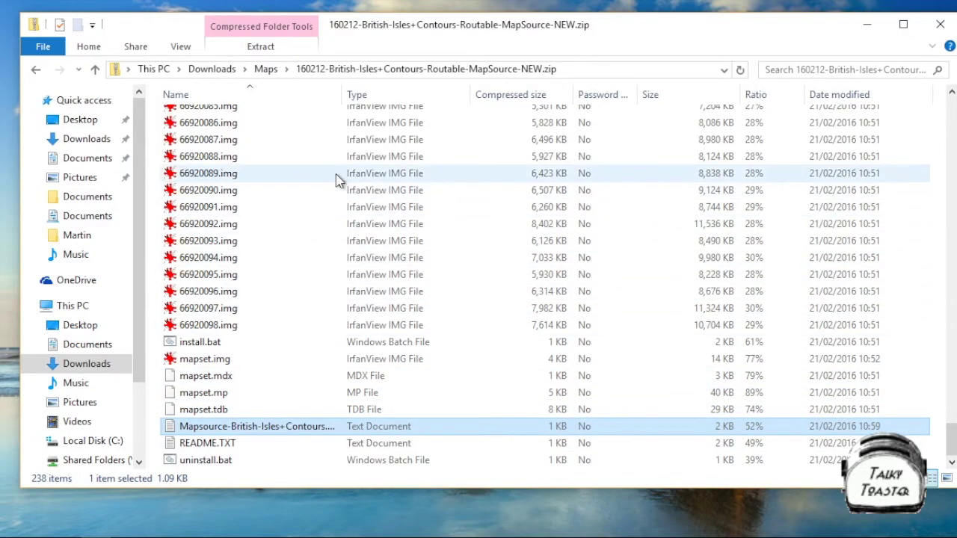
pyautogui.moveTo(343, 93); pyautogui.dragTo(368, 90)
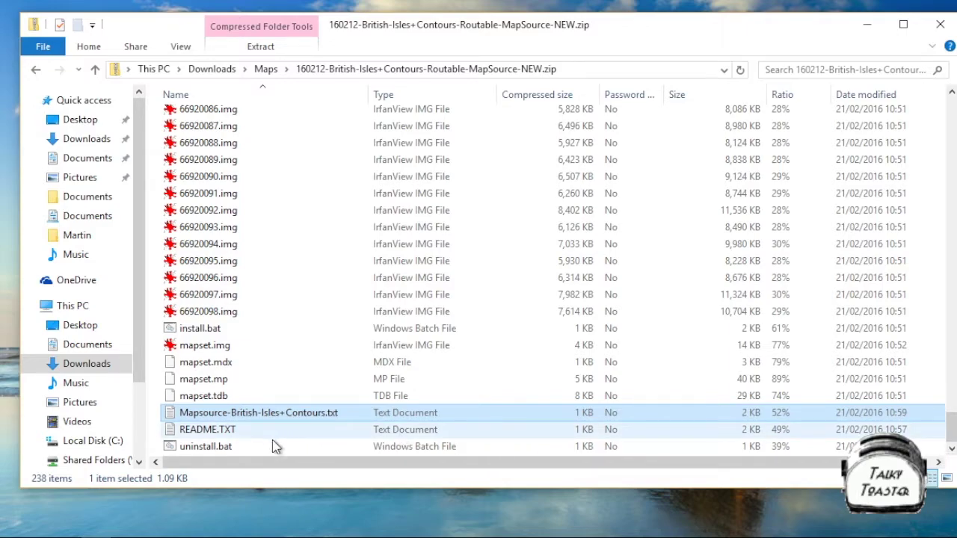
pyautogui.click(216, 448)
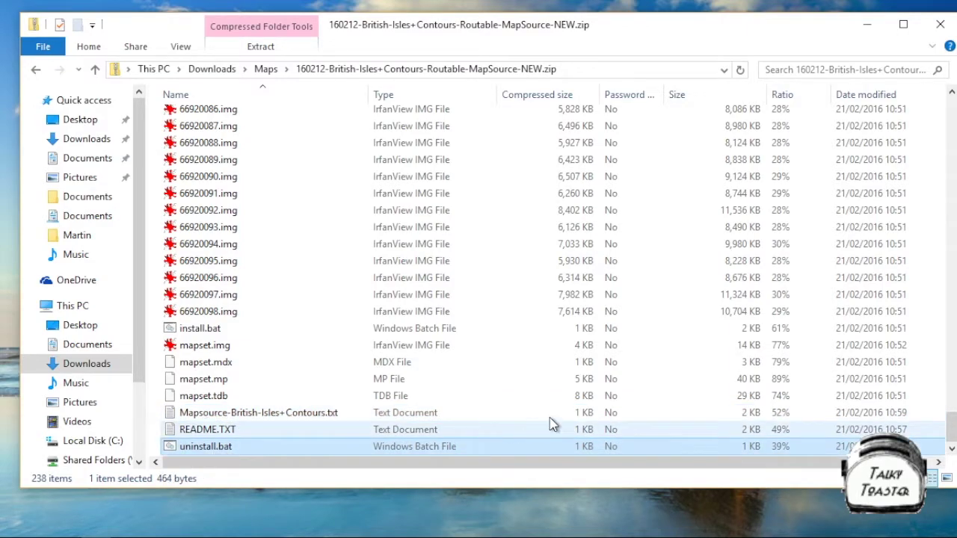
# - Copy all the files inside the British Isles map zip archive
pyautogui.moveTo(951, 430); pyautogui.dragTo(952, 102)
pyautogui.click(231, 121)
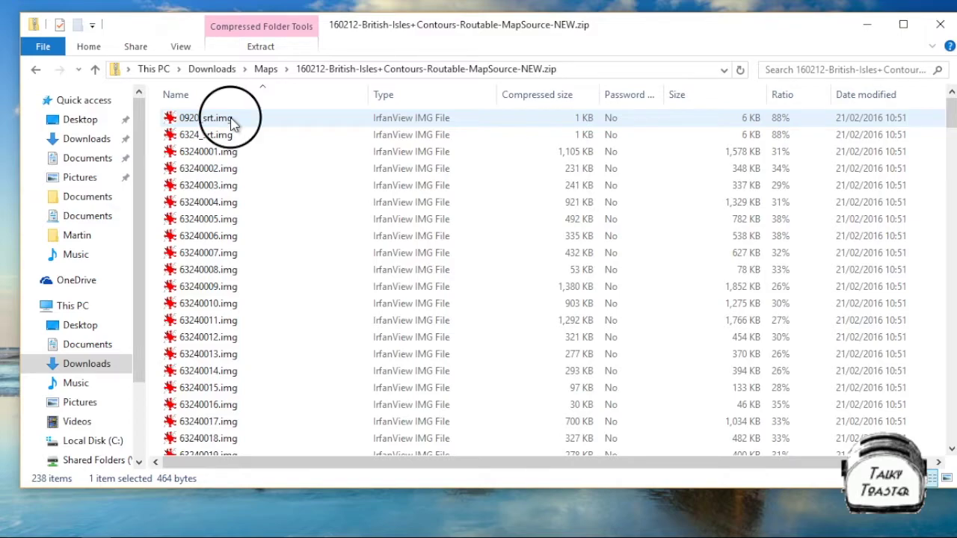
pyautogui.hotkey('ctrl', 'a')
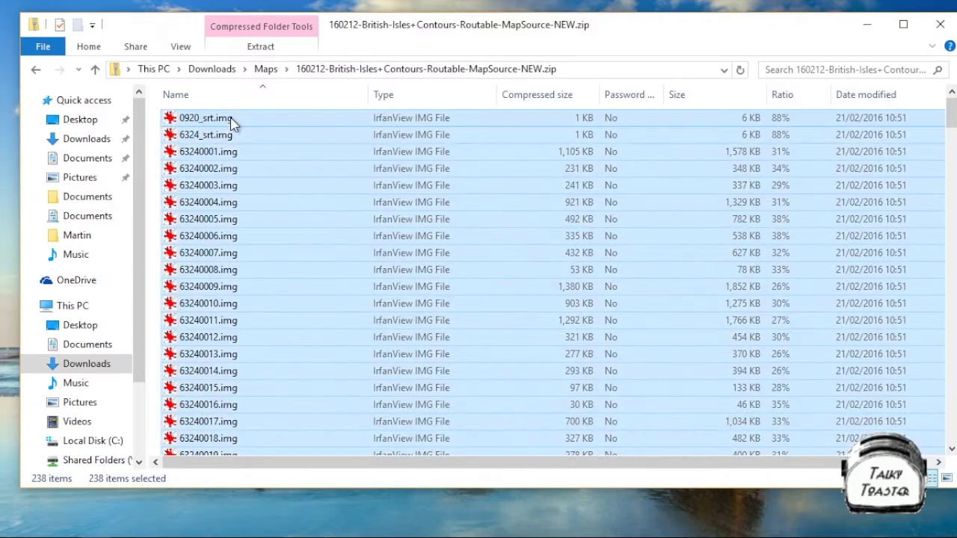
pyautogui.rightClick(262, 150)
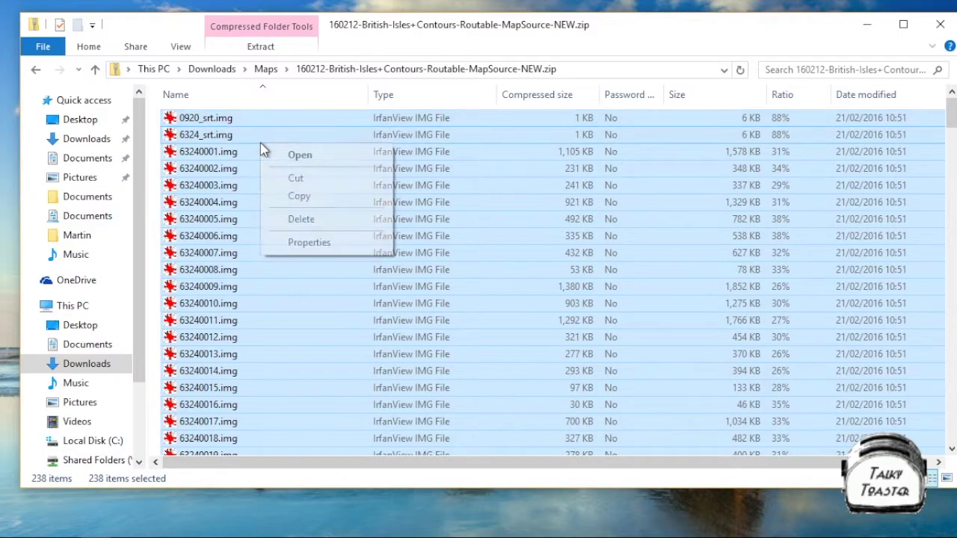
pyautogui.click(299, 198)
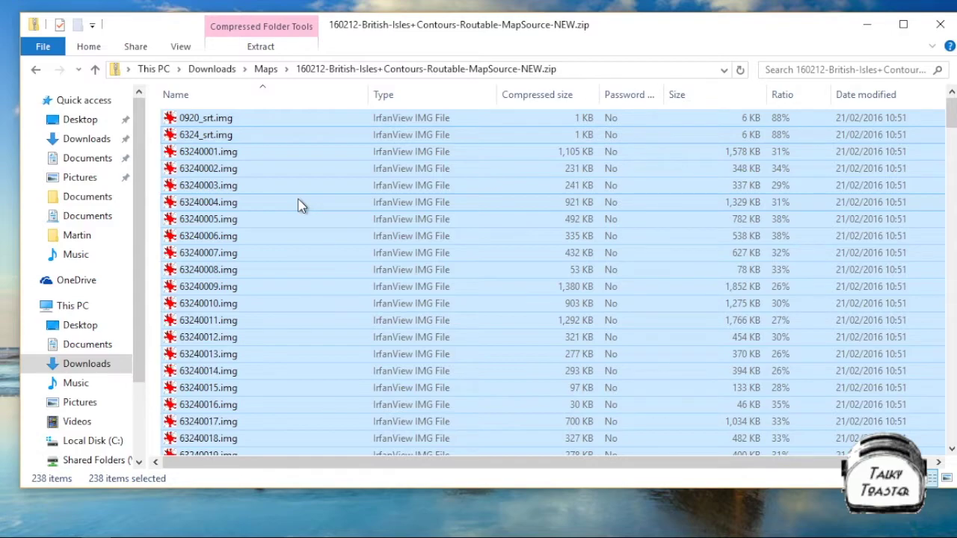
# - Create a folder named GARMIN in the root of Local Disk (C:)
pyautogui.click(101, 446)
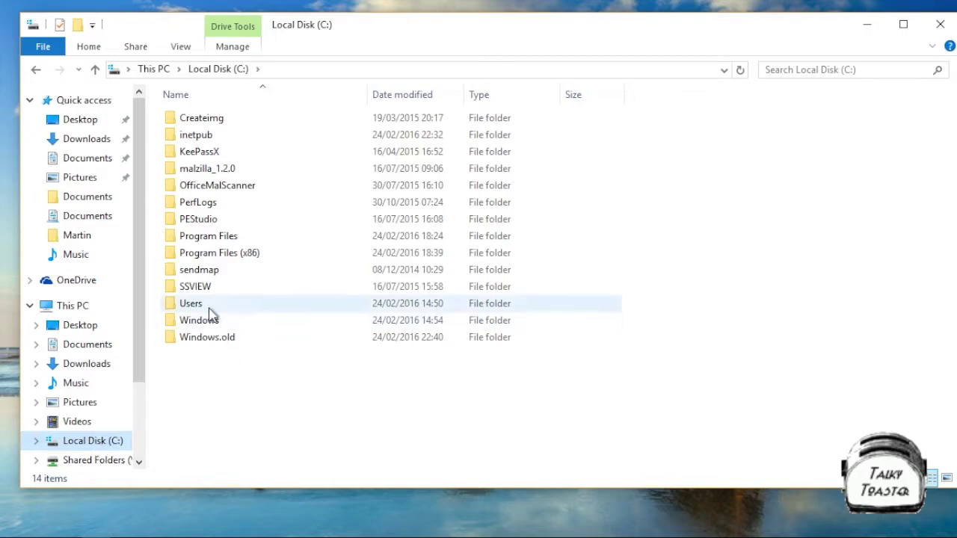
pyautogui.click(78, 28)
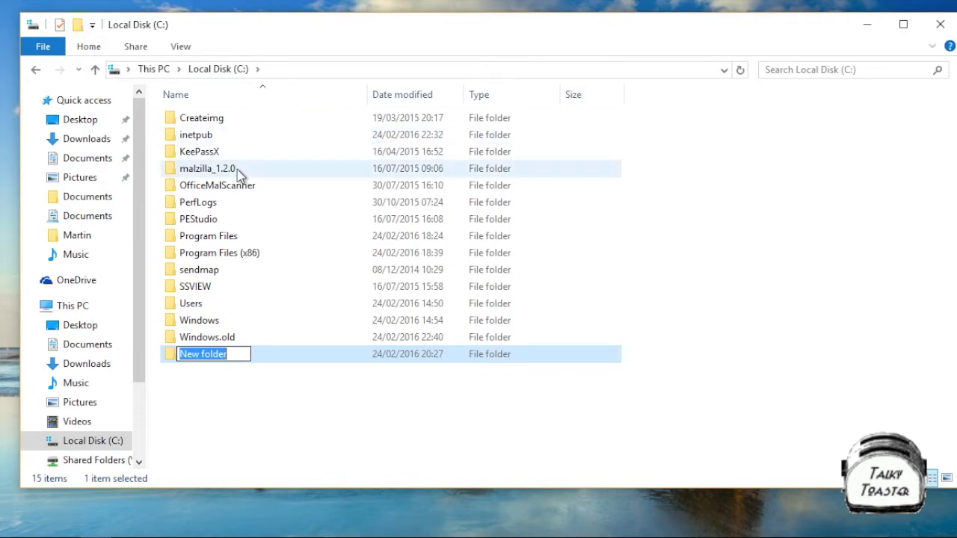
pyautogui.write('GAR')
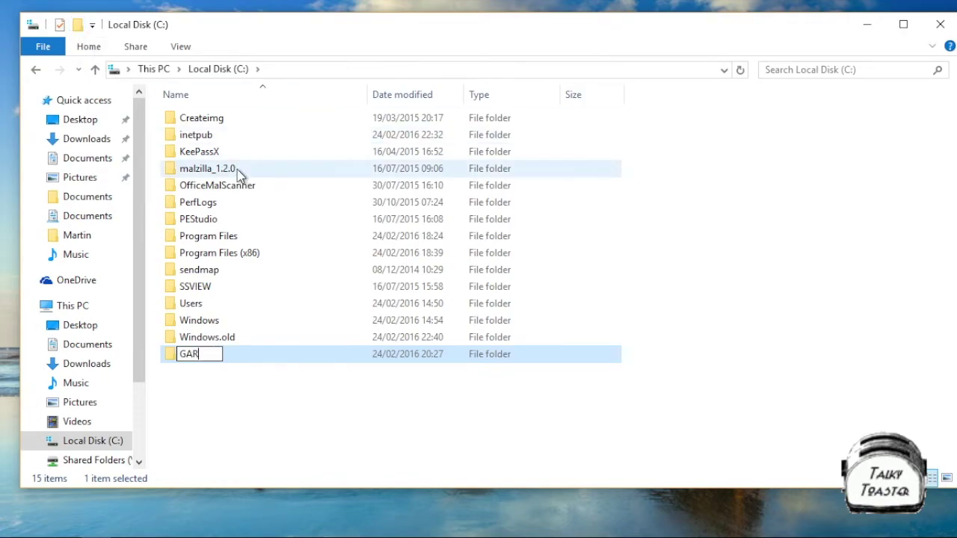
pyautogui.write('MIN')
pyautogui.press('Return')
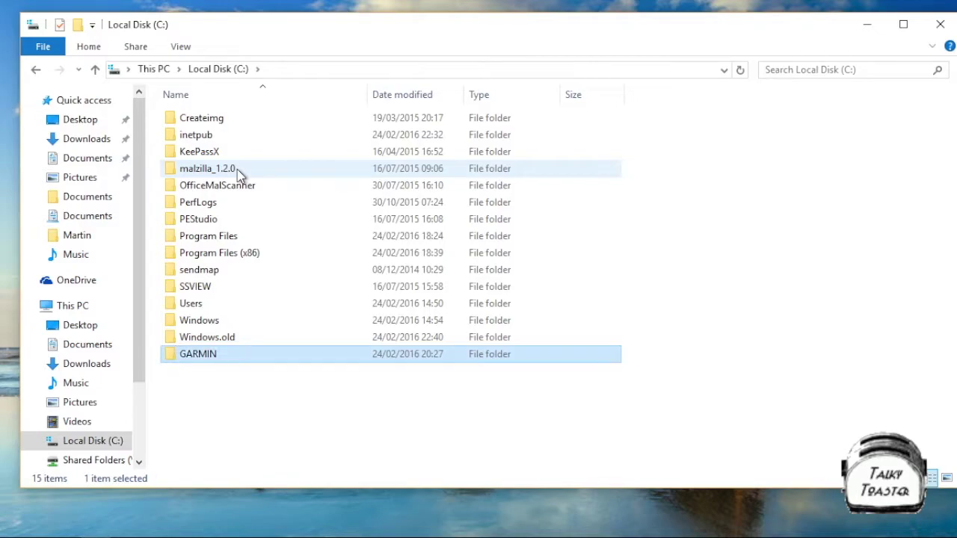
# - Create a subfolder named TT-Standard-BI inside the GARMIN folder
pyautogui.doubleClick(207, 354)
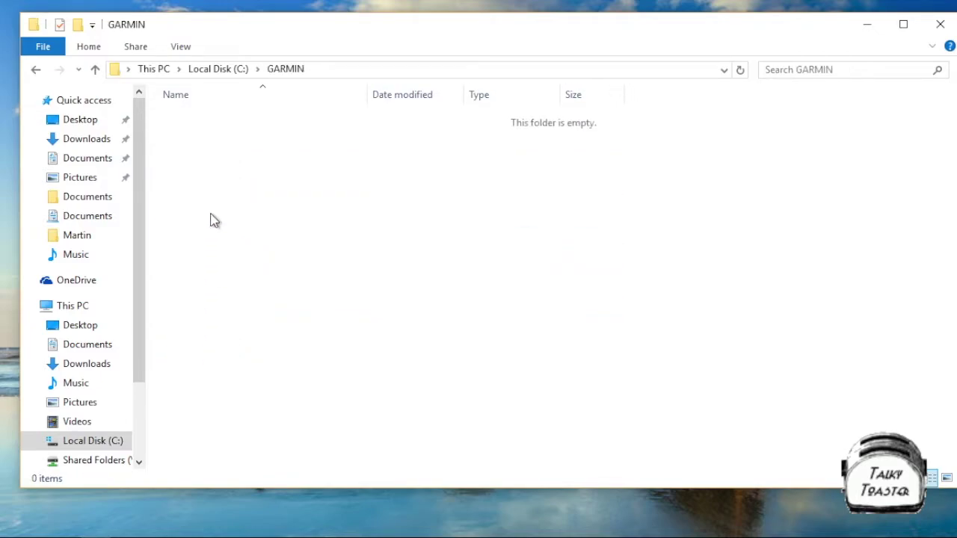
pyautogui.click(78, 27)
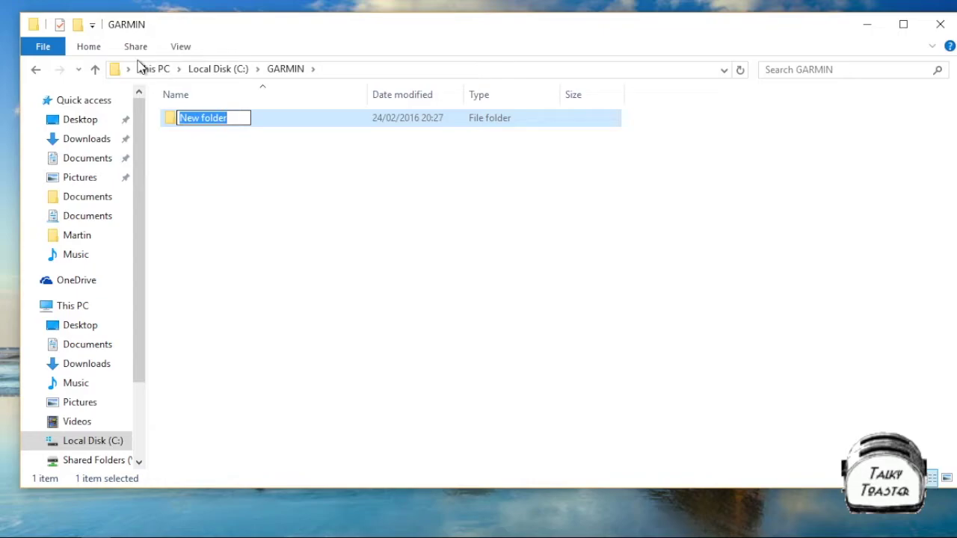
pyautogui.write('TT-')
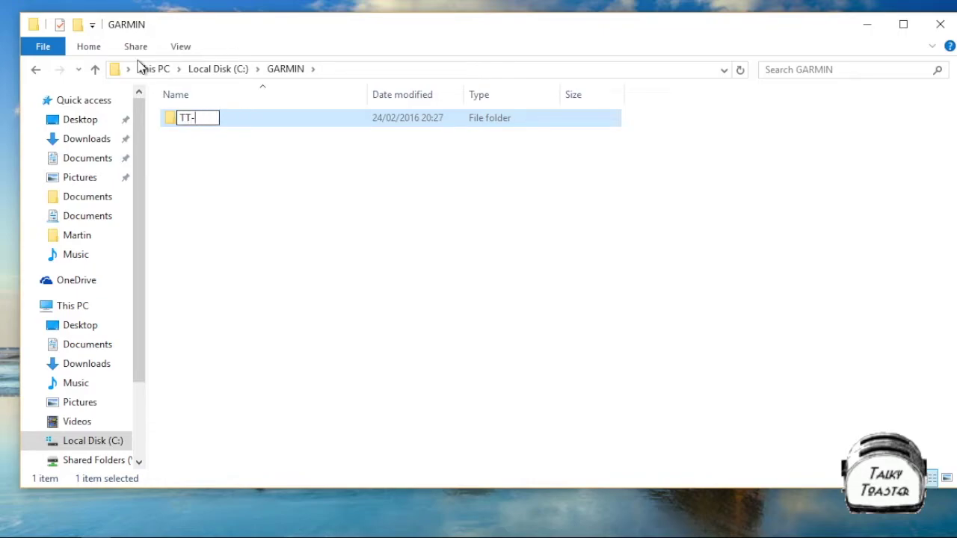
pyautogui.write('Standar')
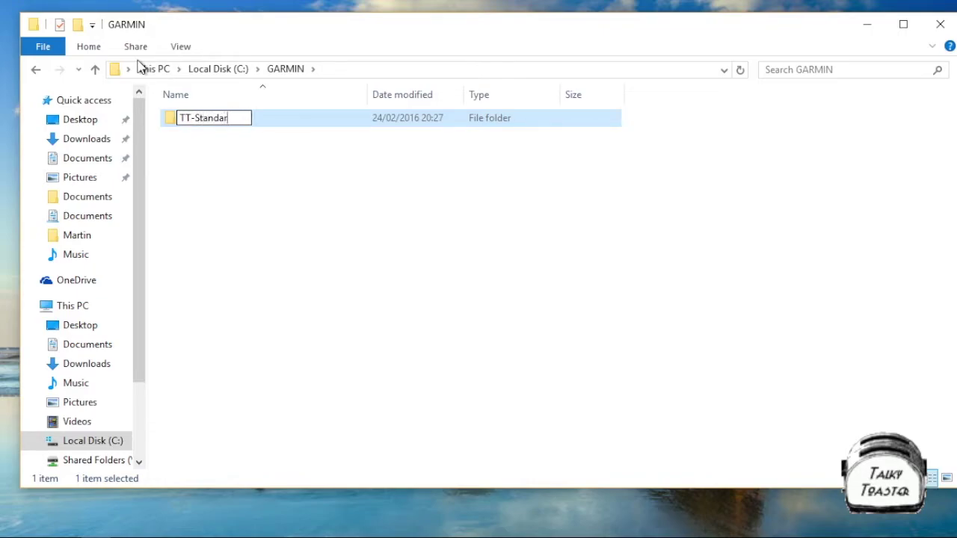
pyautogui.write('d-Bl')
pyautogui.click(244, 180)
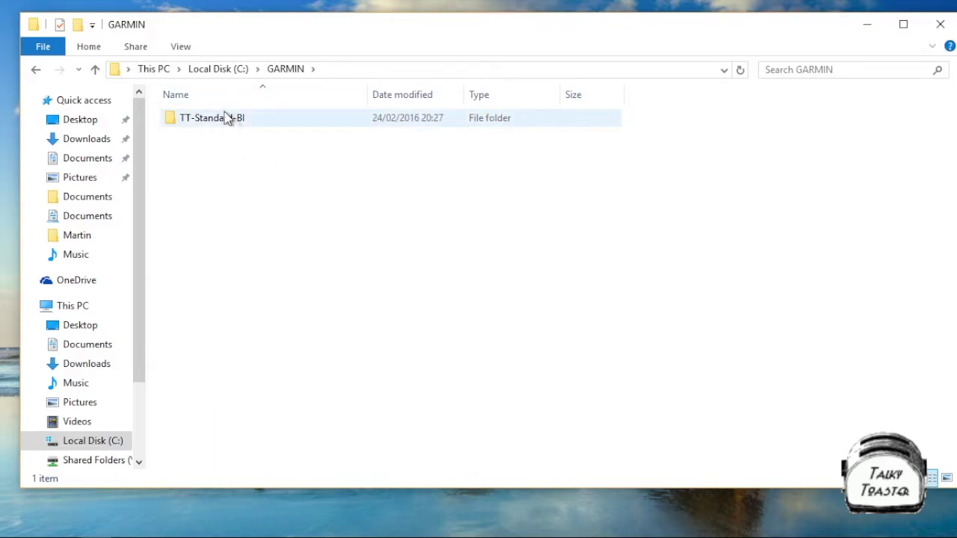
# - Paste the copied British Isles map files into the empty TT-Standard-BI folder
pyautogui.doubleClick(223, 121)
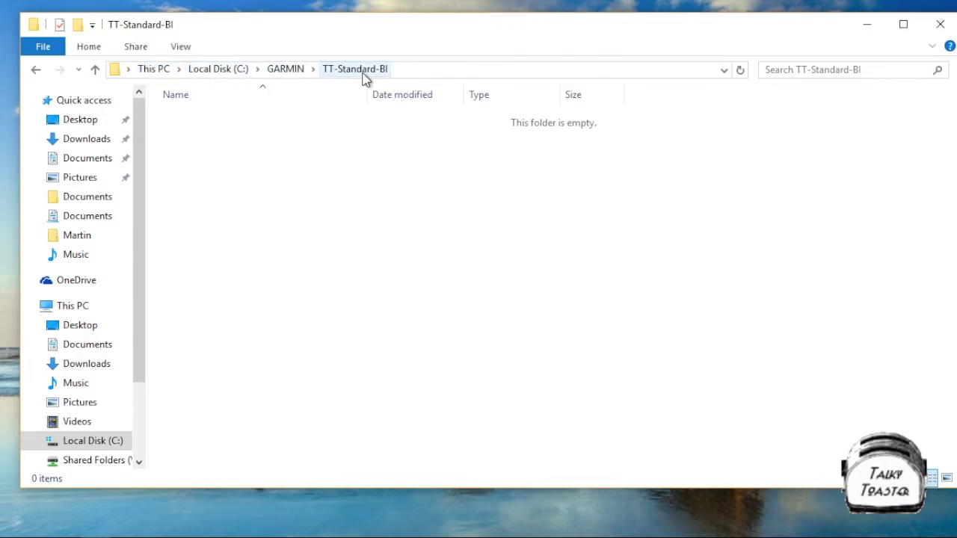
pyautogui.click(290, 166)
pyautogui.rightClick(292, 167)
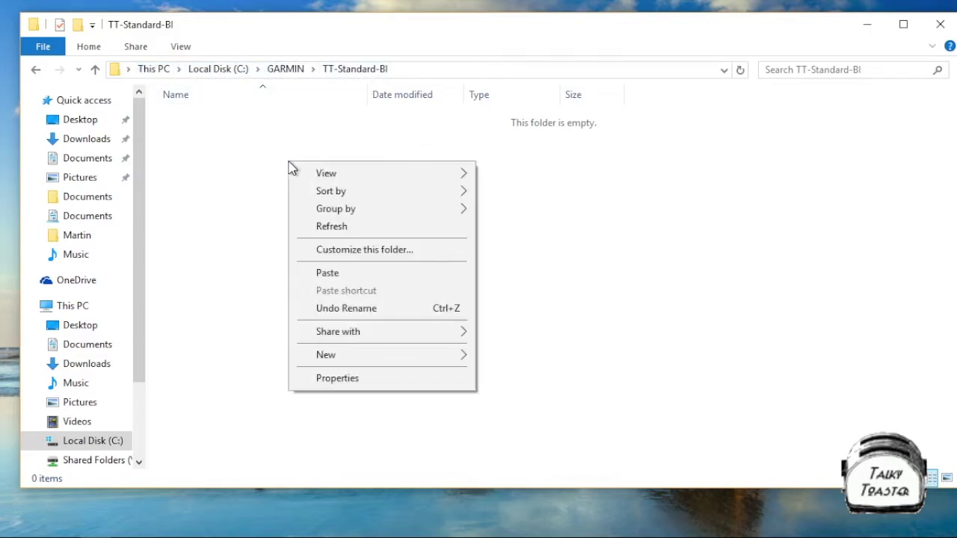
pyautogui.click(335, 273)
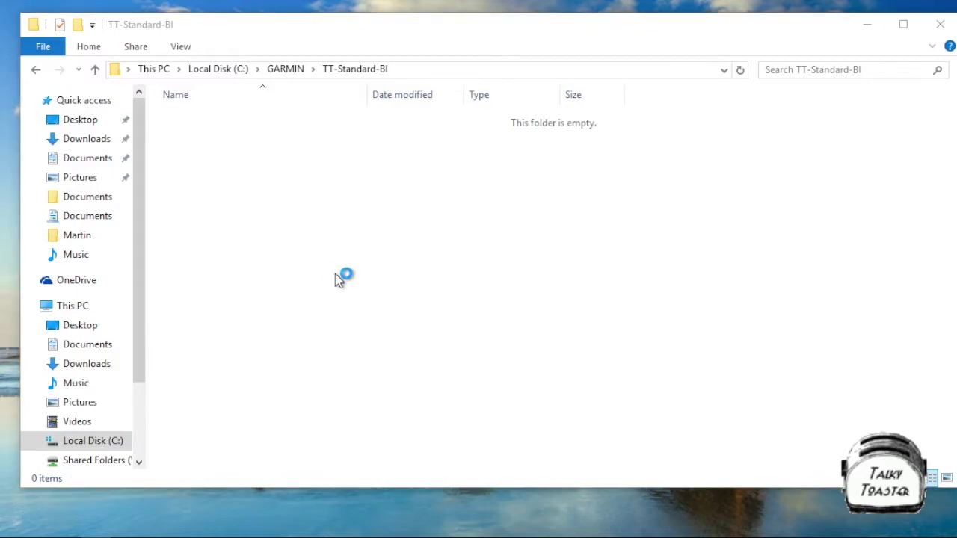
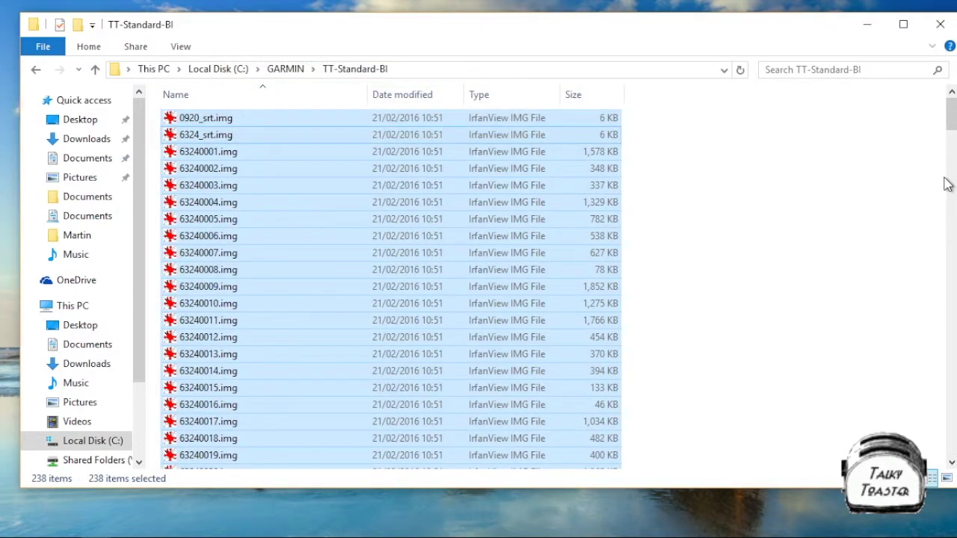
# - Run install.bat from the TT-Standard-BI folder as administrator and allow it to make changes to the PC
pyautogui.moveTo(951, 121); pyautogui.dragTo(952, 441)
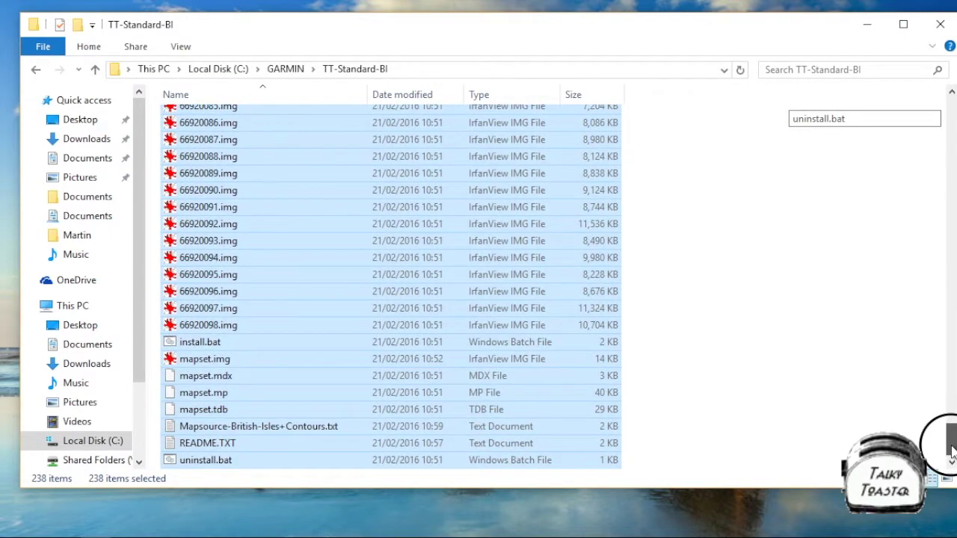
pyautogui.click(253, 349)
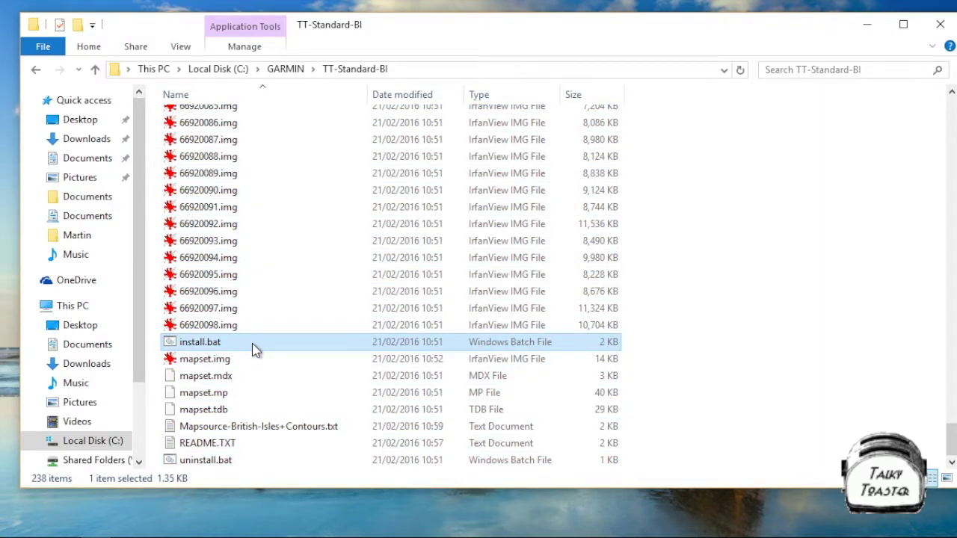
pyautogui.scroll(20, 252, 348)
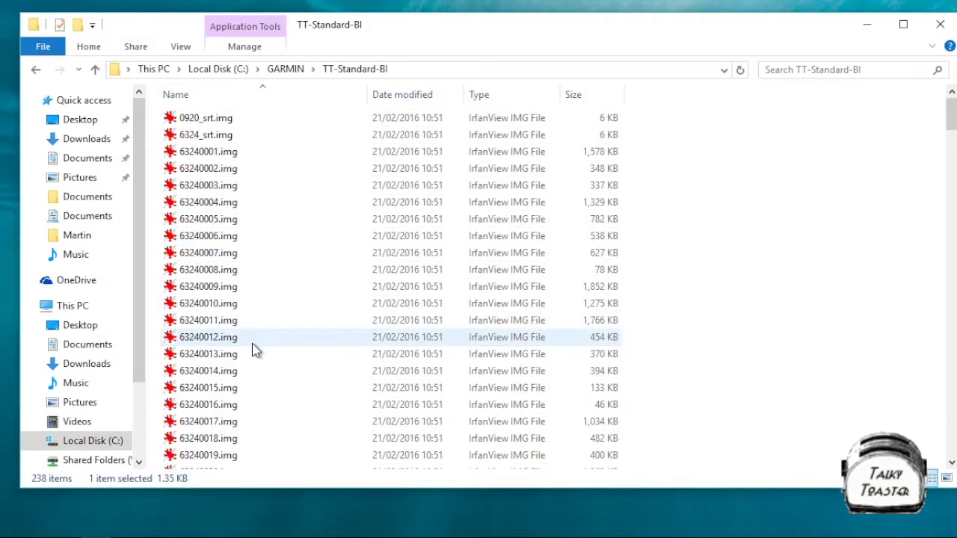
pyautogui.moveTo(947, 118); pyautogui.dragTo(944, 447)
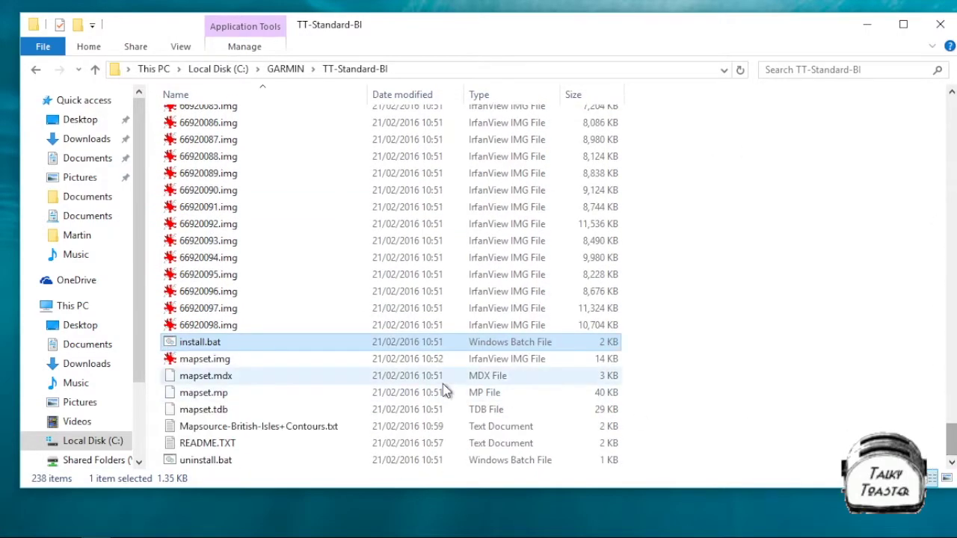
pyautogui.rightClick(217, 342)
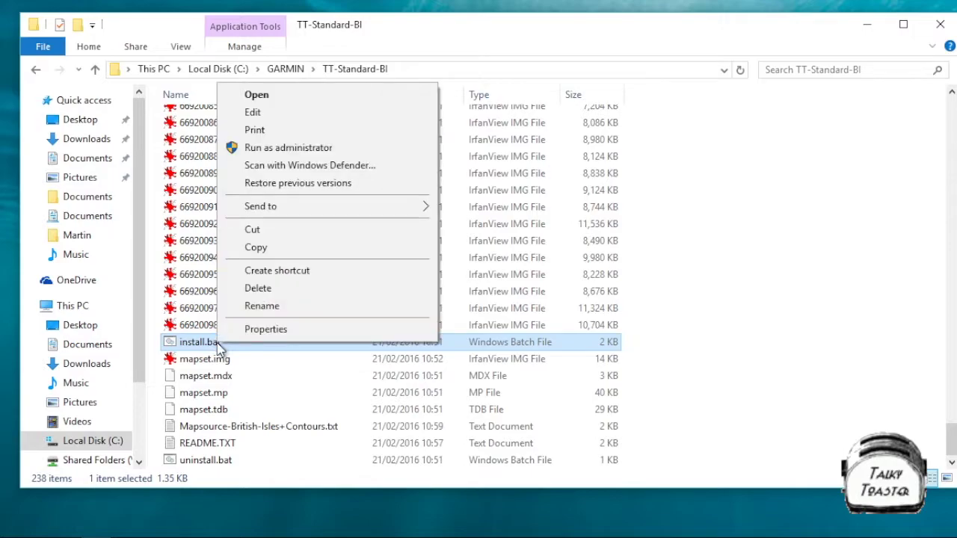
pyautogui.click(278, 148)
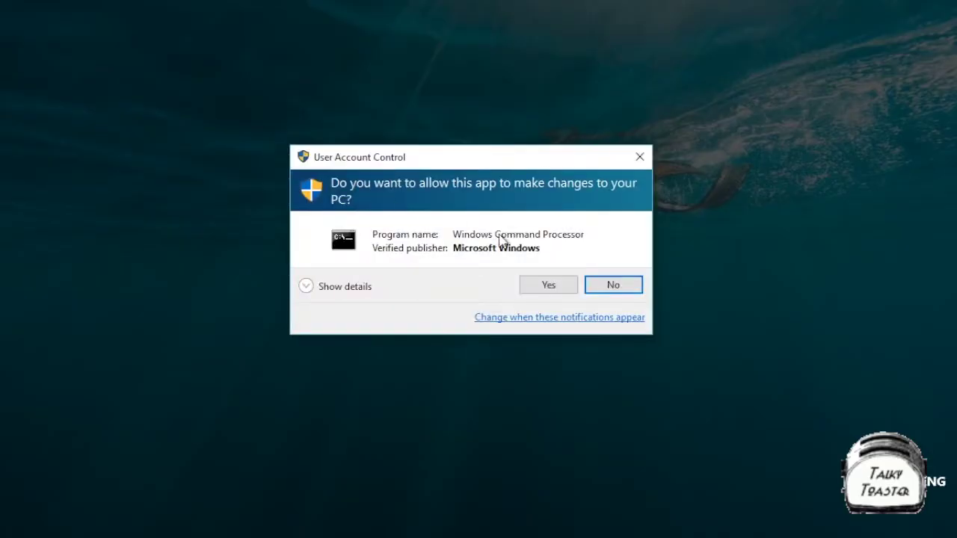
pyautogui.click(546, 292)
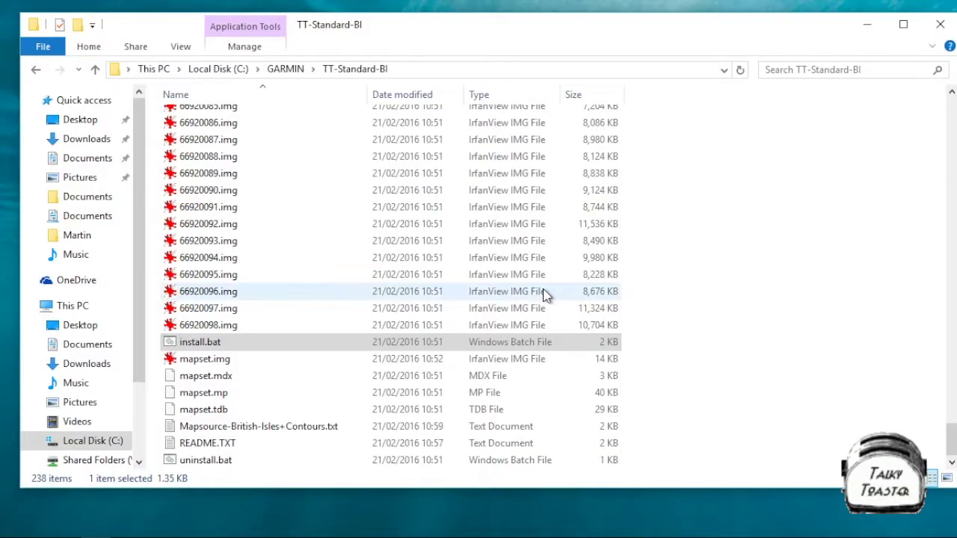
# - Continue the batch installation of the TT STD British Isles+Contours map through to the end and close its console
pyautogui.moveTo(316, 142); pyautogui.dragTo(479, 92)
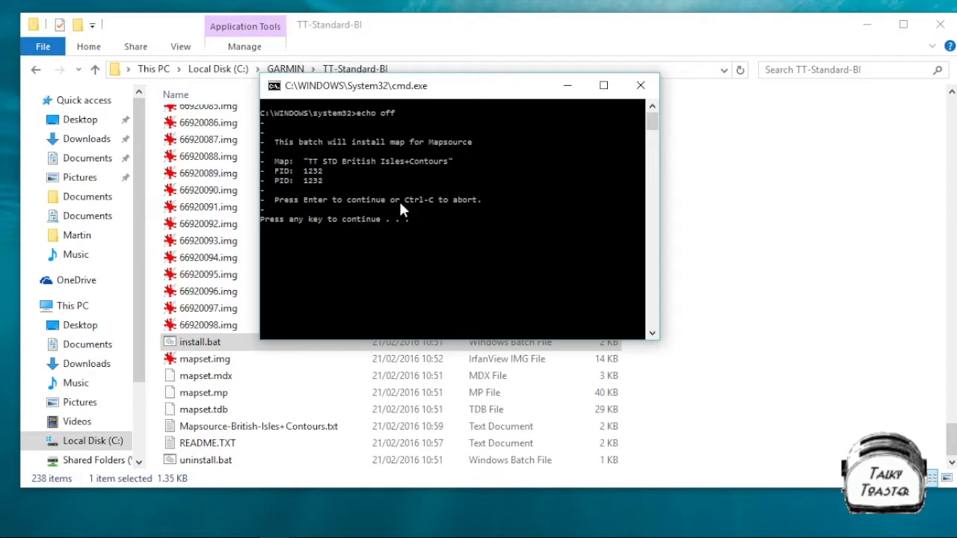
pyautogui.press('Return')
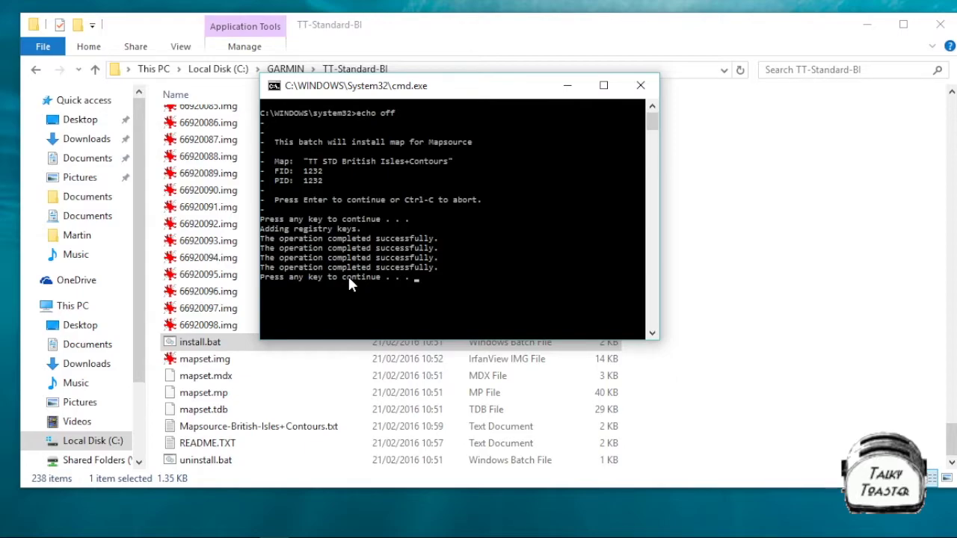
pyautogui.press('Return')
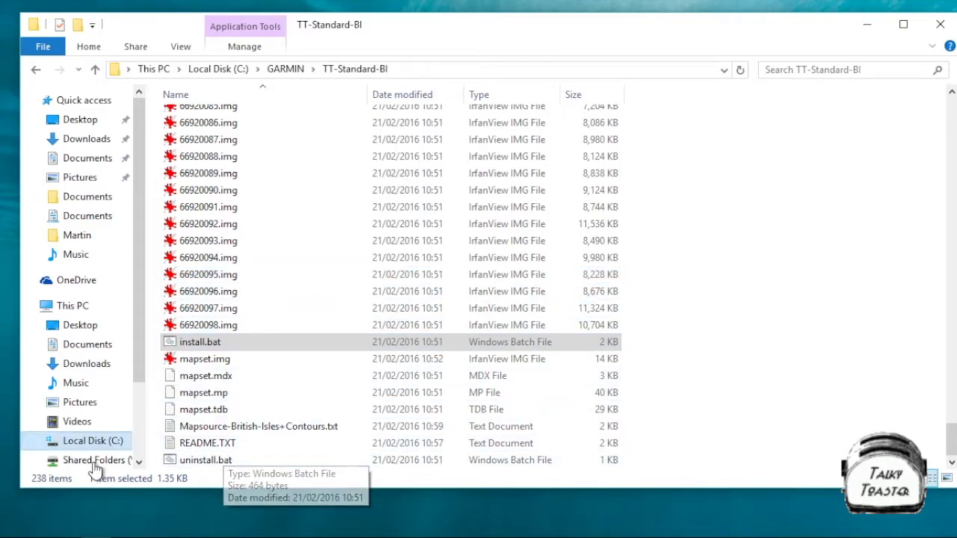
# - Find and launch the BaseCamp desktop app, and minimize the TT-Standard-BI folder window
pyautogui.moveTo(90, 532)
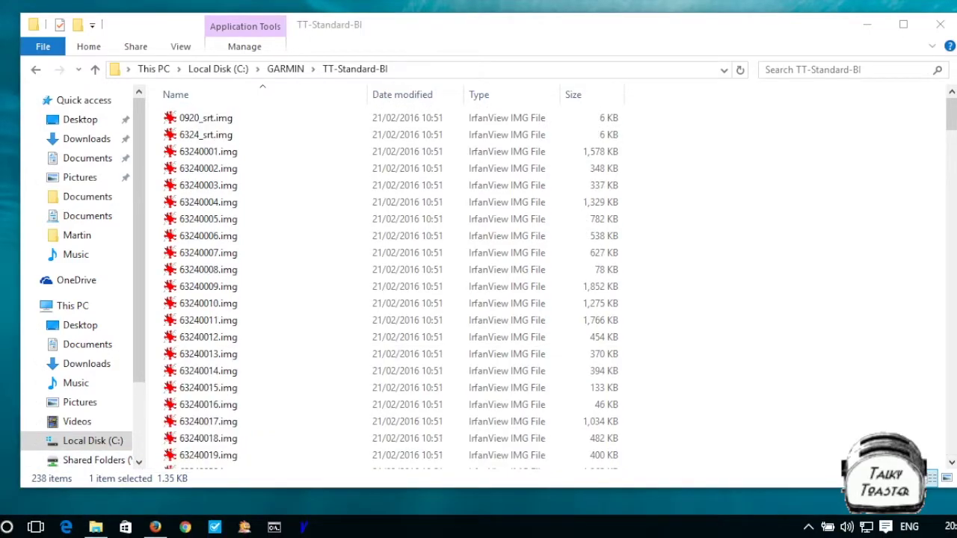
pyautogui.press('super')
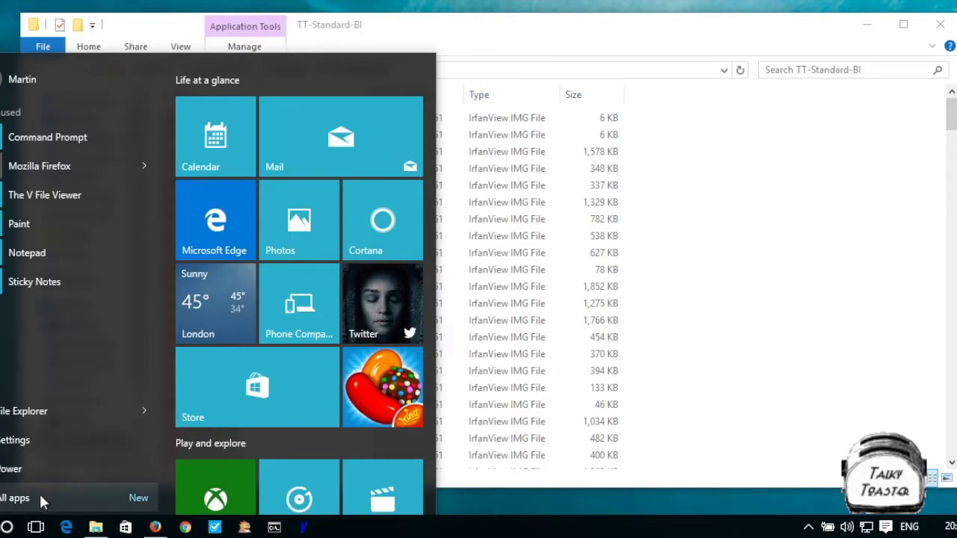
pyautogui.write('b')
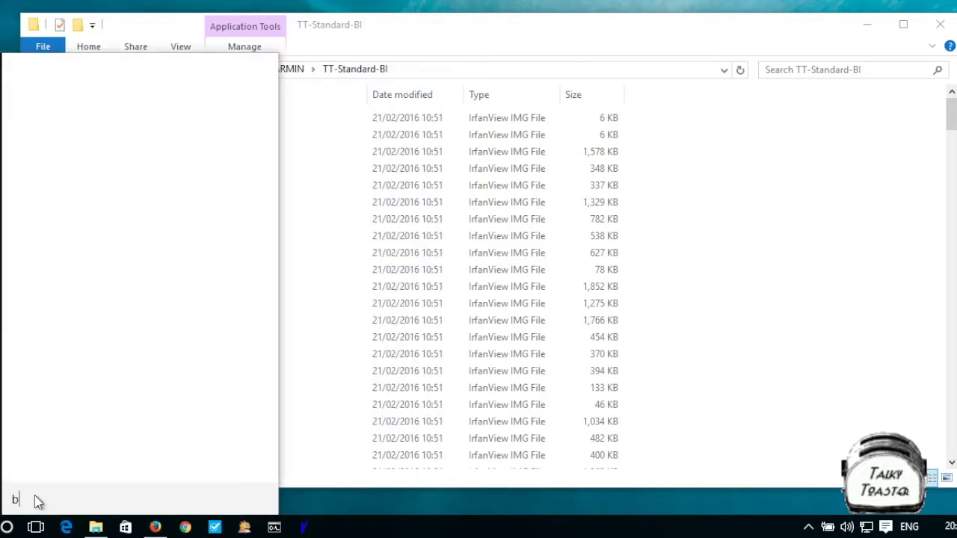
pyautogui.write('asecamp')
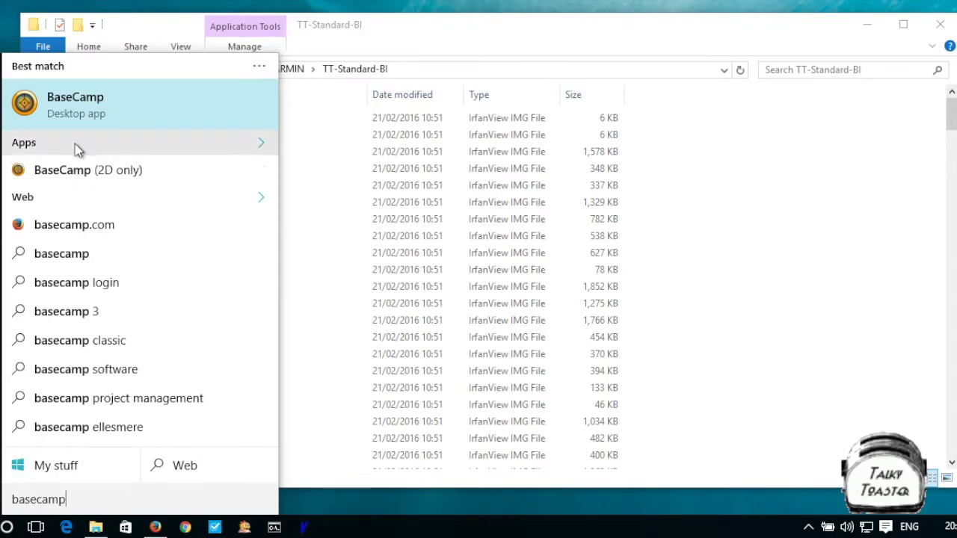
pyautogui.click(84, 97)
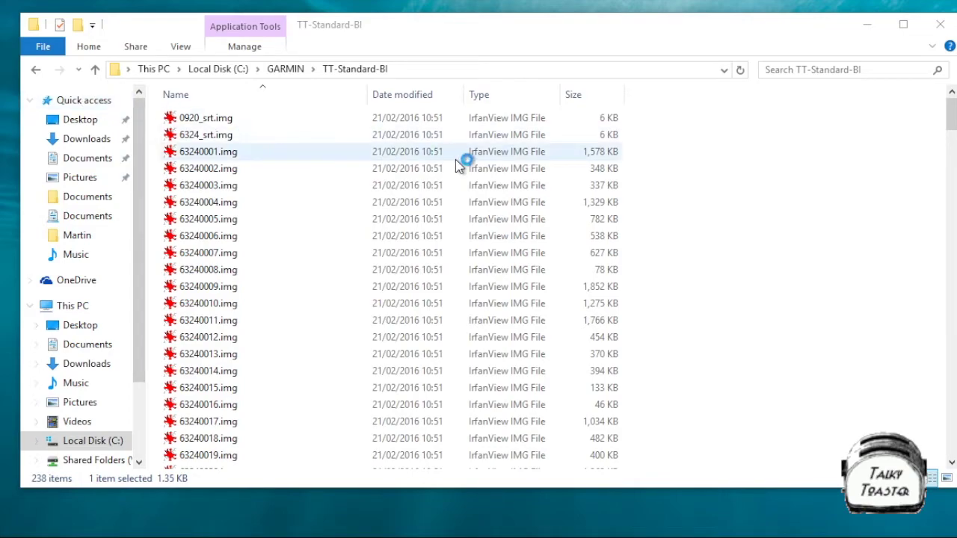
pyautogui.click(868, 29)
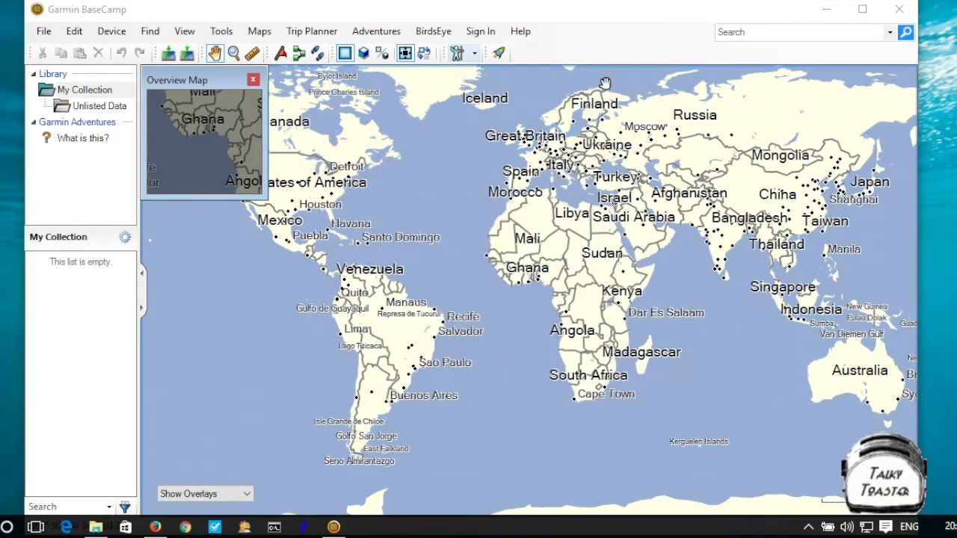
# - Switch the displayed map product to TT STD British Isles+Contours and close the Overview Map
pyautogui.click(259, 31)
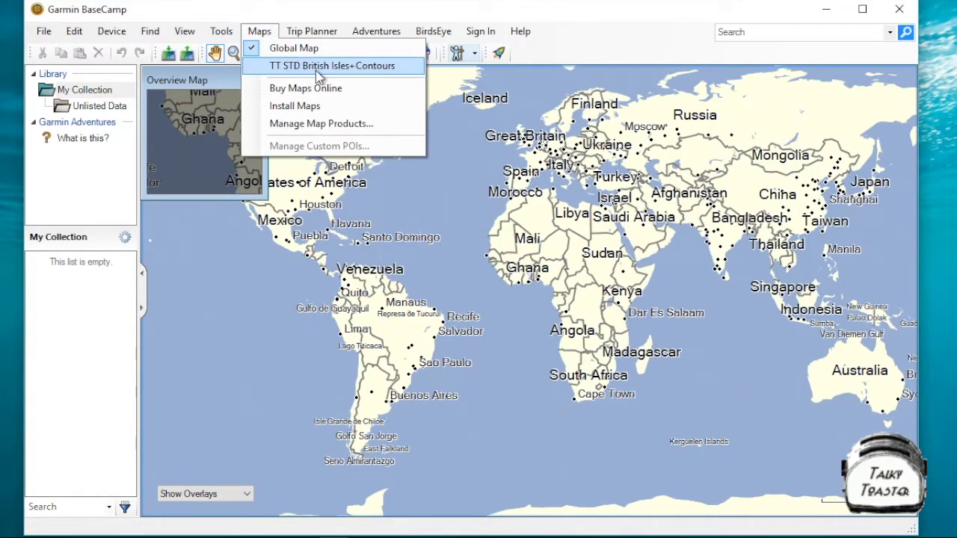
pyautogui.click(317, 68)
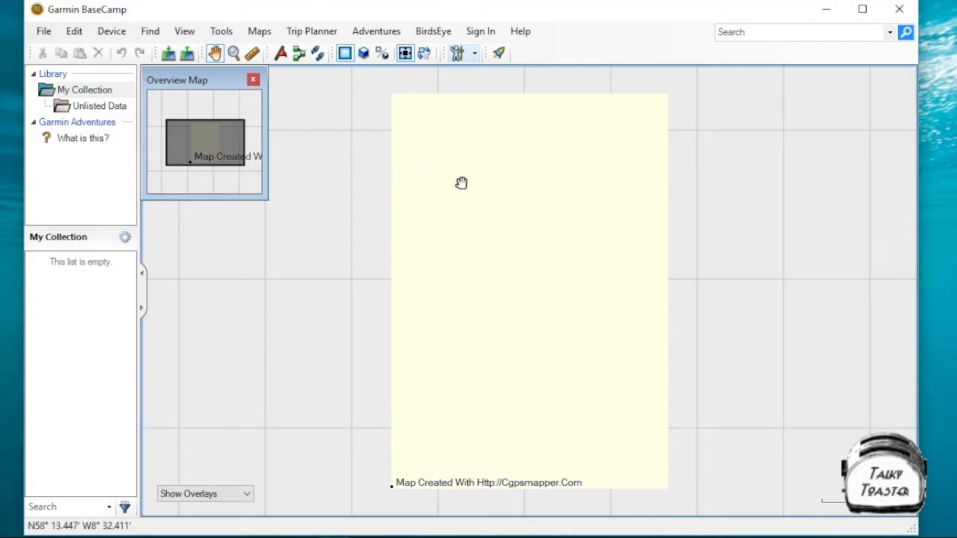
pyautogui.click(252, 79)
pyautogui.moveTo(216, 133)
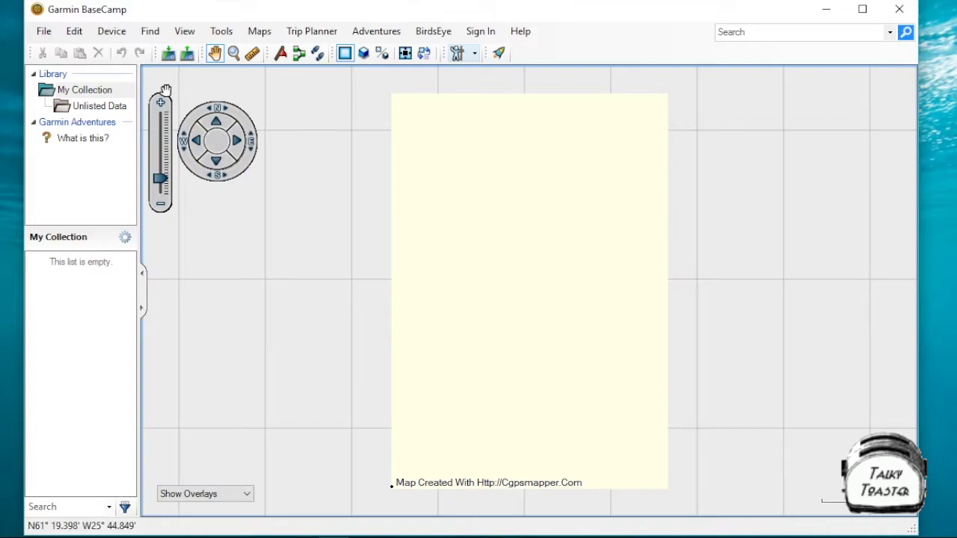
pyautogui.click(161, 143)
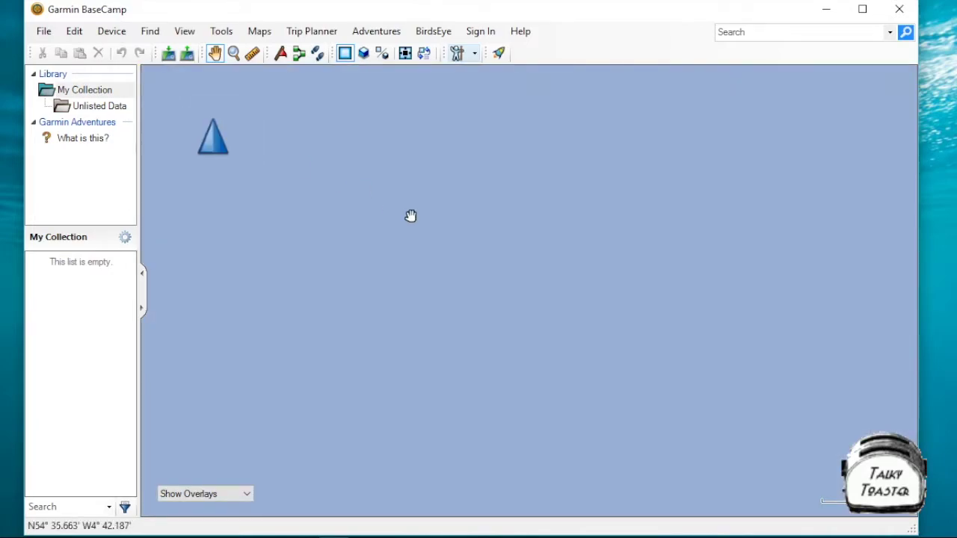
pyautogui.click(481, 214)
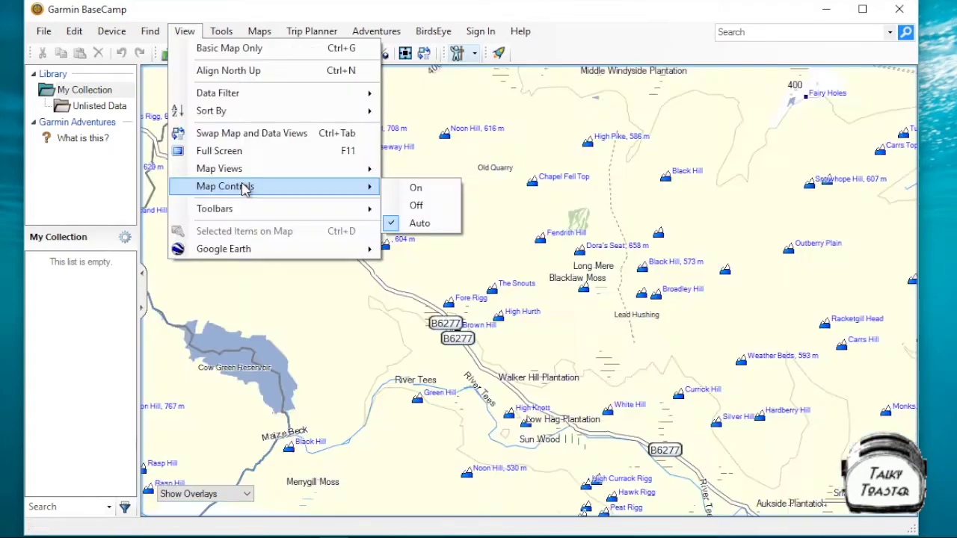
# - Show the Detail Level toolbar and set the map detail level to Highest
pyautogui.moveTo(252, 209)
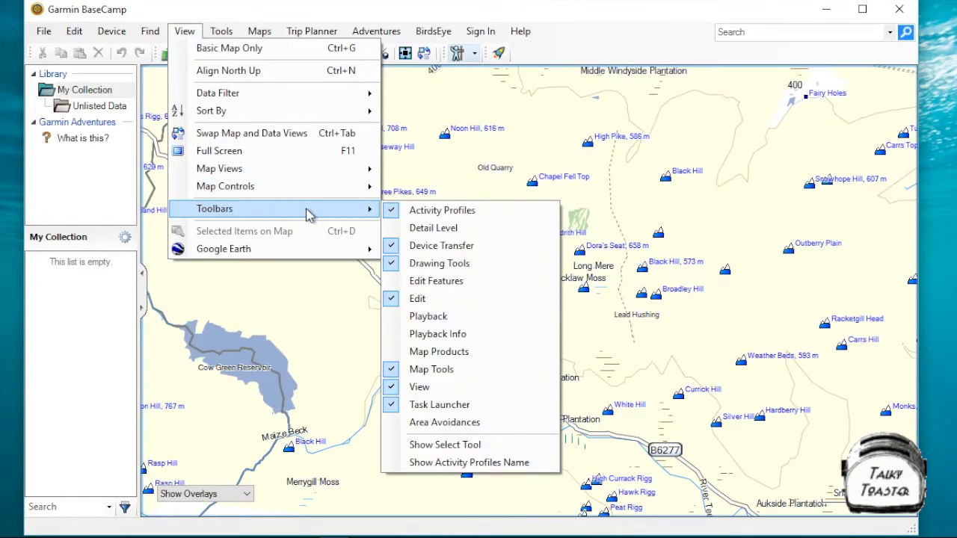
pyautogui.click(419, 228)
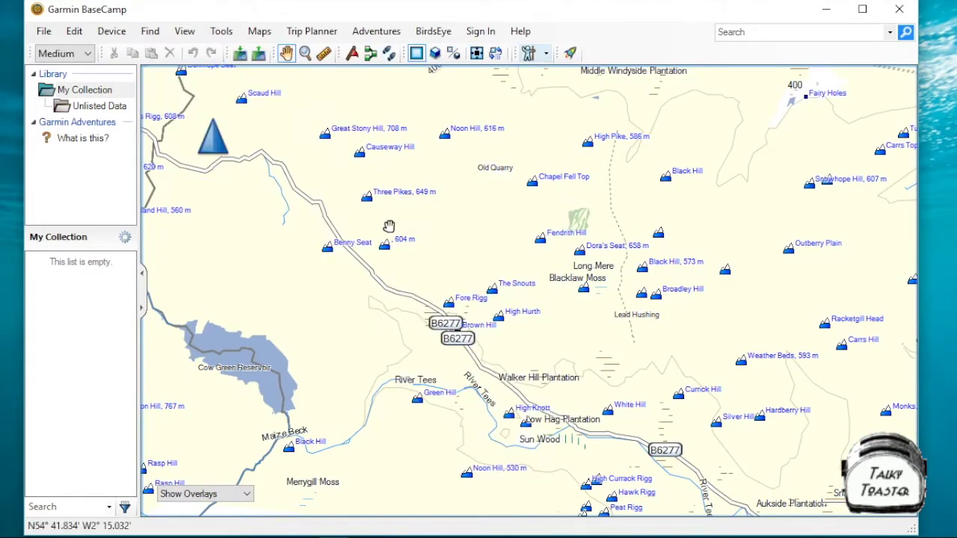
pyautogui.click(90, 54)
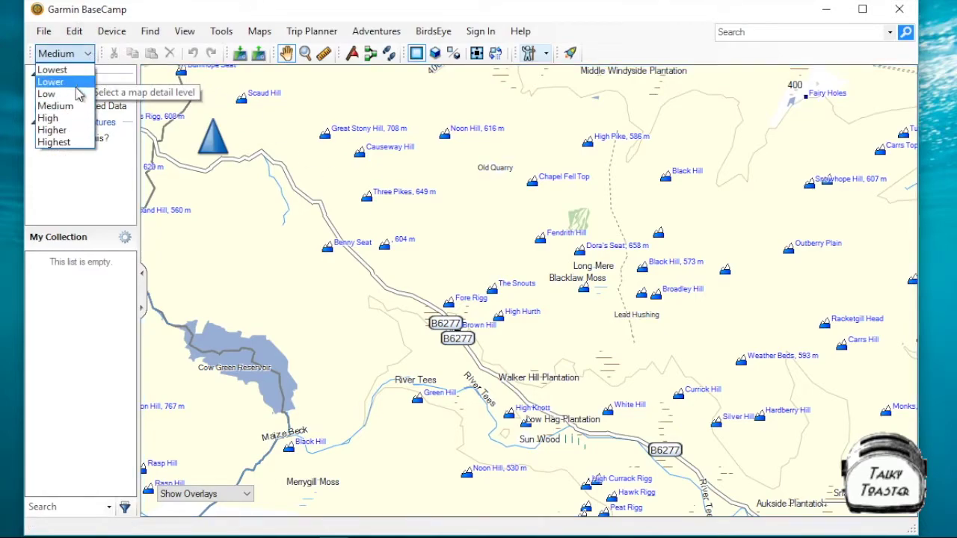
pyautogui.click(68, 142)
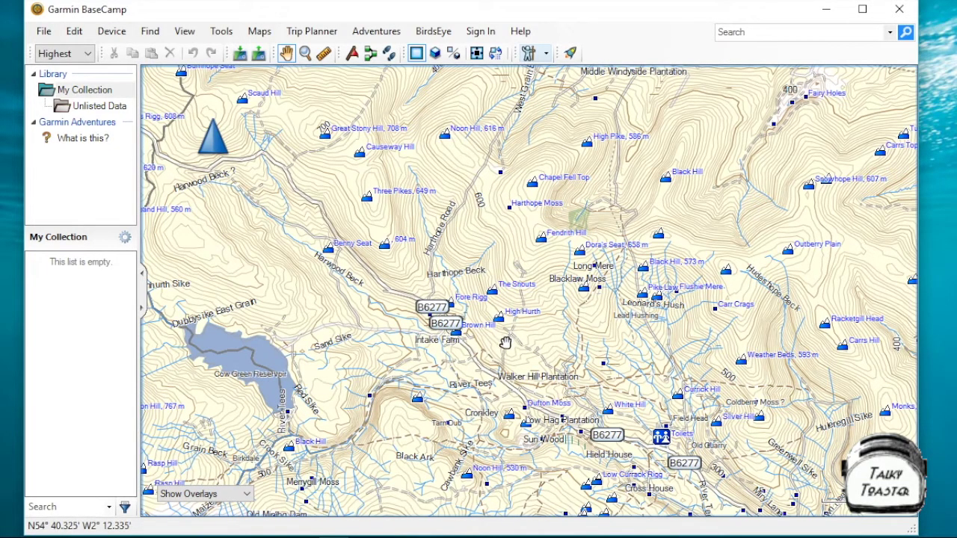
# - Examine the contours, paths and points of interest along the River Tees and down to Selset Reservoir at closer zoom
pyautogui.click(545, 360)
pyautogui.moveTo(535, 272); pyautogui.dragTo(488, 195)
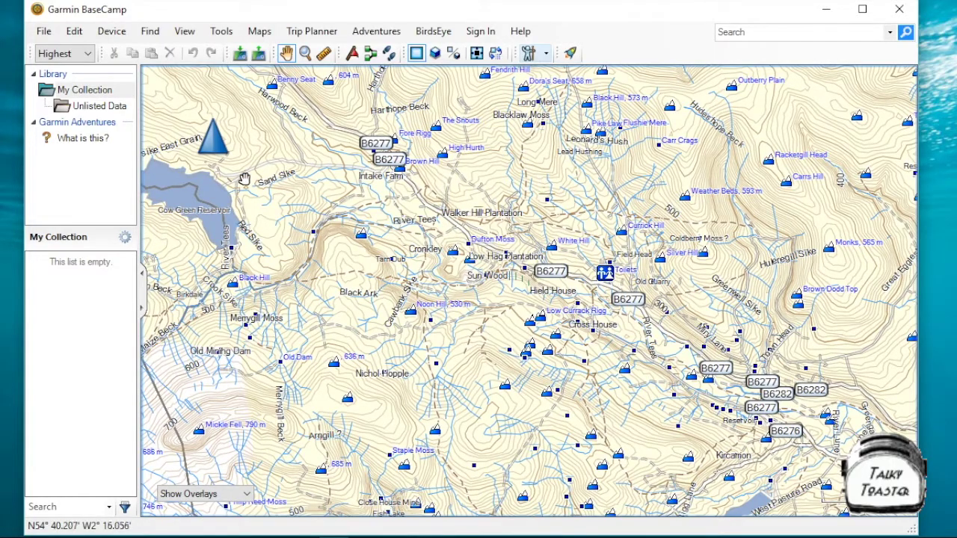
pyautogui.moveTo(180, 112)
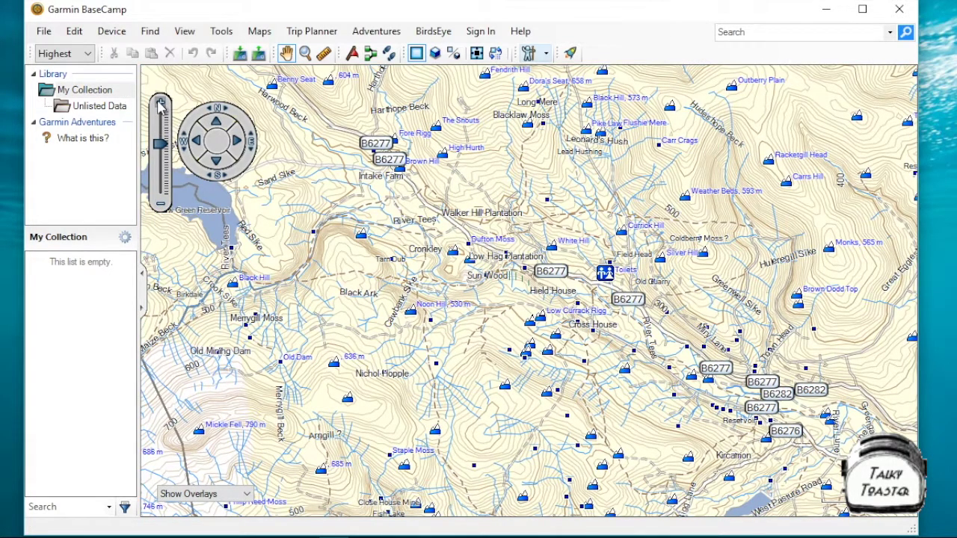
pyautogui.click(161, 104)
pyautogui.click(160, 104)
pyautogui.click(161, 104)
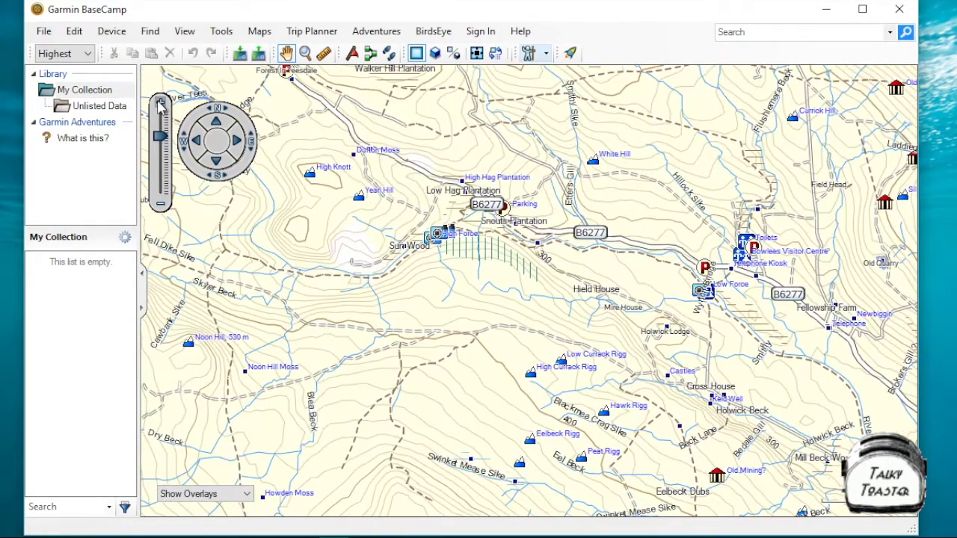
pyautogui.moveTo(658, 235); pyautogui.dragTo(512, 297)
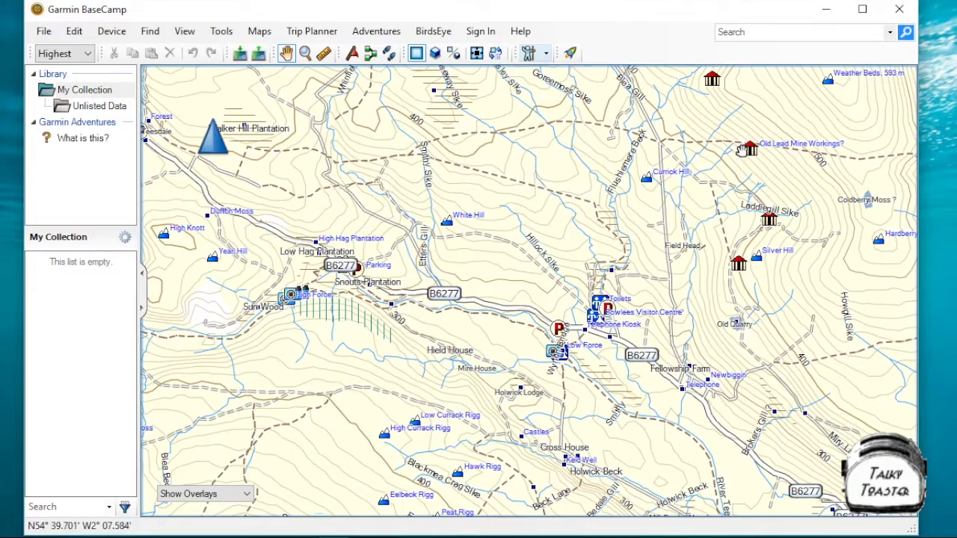
pyautogui.moveTo(854, 299); pyautogui.dragTo(600, 166)
pyautogui.moveTo(714, 356); pyautogui.dragTo(544, 239)
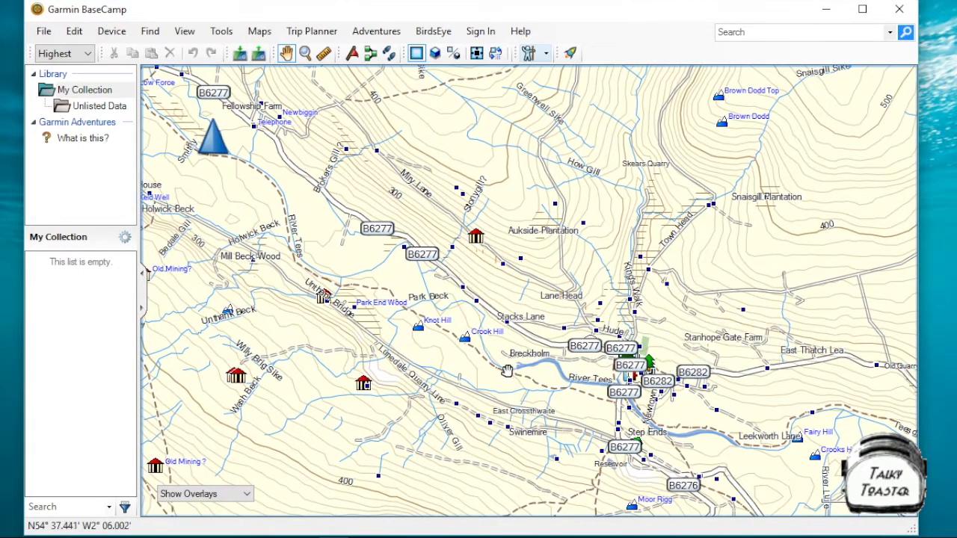
pyautogui.moveTo(525, 389); pyautogui.dragTo(447, 227)
pyautogui.moveTo(648, 395); pyautogui.dragTo(769, 165)
pyautogui.moveTo(651, 374); pyautogui.dragTo(661, 219)
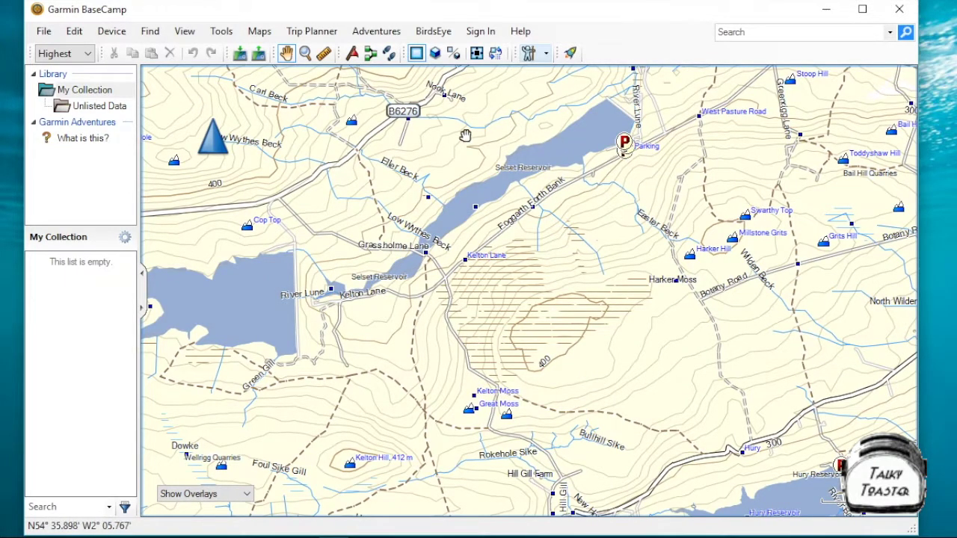
# - Examine the contours, becks and paths at closer zoom from Kelton Lane eastwards past the Tees Railway Walk to the Teesdale Way
pyautogui.moveTo(154, 112)
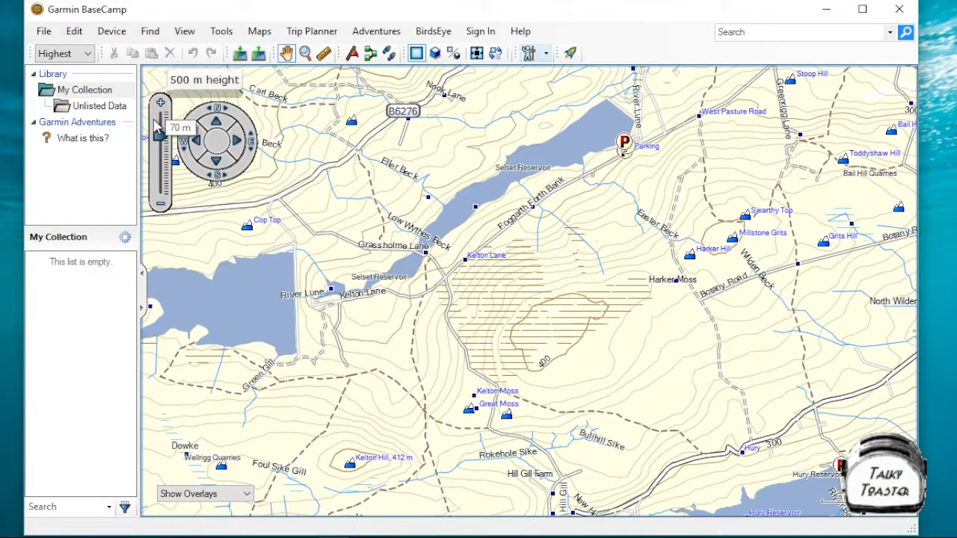
pyautogui.click(157, 104)
pyautogui.click(158, 105)
pyautogui.click(157, 105)
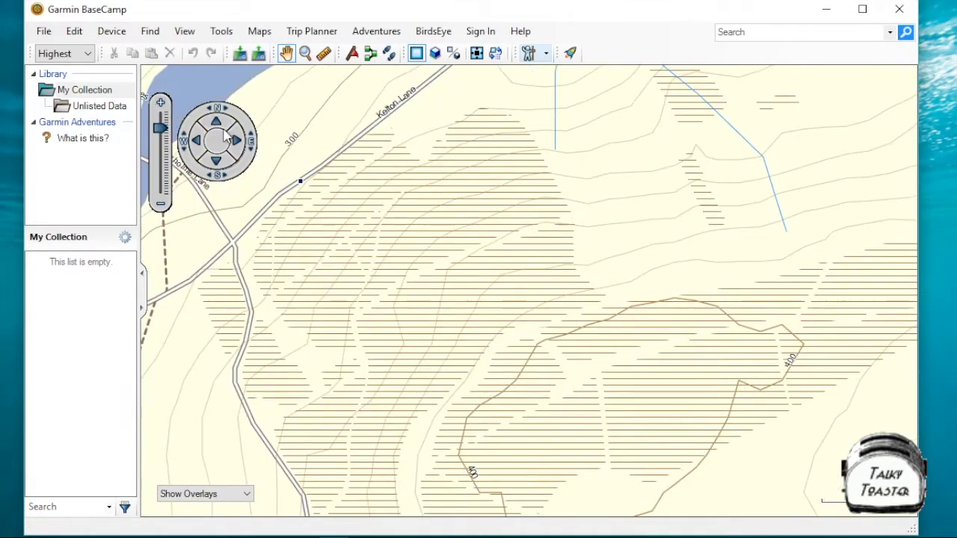
pyautogui.moveTo(713, 361); pyautogui.dragTo(457, 217)
pyautogui.moveTo(662, 306); pyautogui.dragTo(346, 402)
pyautogui.moveTo(607, 336); pyautogui.dragTo(417, 534)
pyautogui.moveTo(796, 452); pyautogui.dragTo(459, 305)
pyautogui.moveTo(620, 344); pyautogui.dragTo(335, 154)
pyautogui.moveTo(690, 324); pyautogui.dragTo(401, 301)
pyautogui.moveTo(684, 365); pyautogui.dragTo(345, 314)
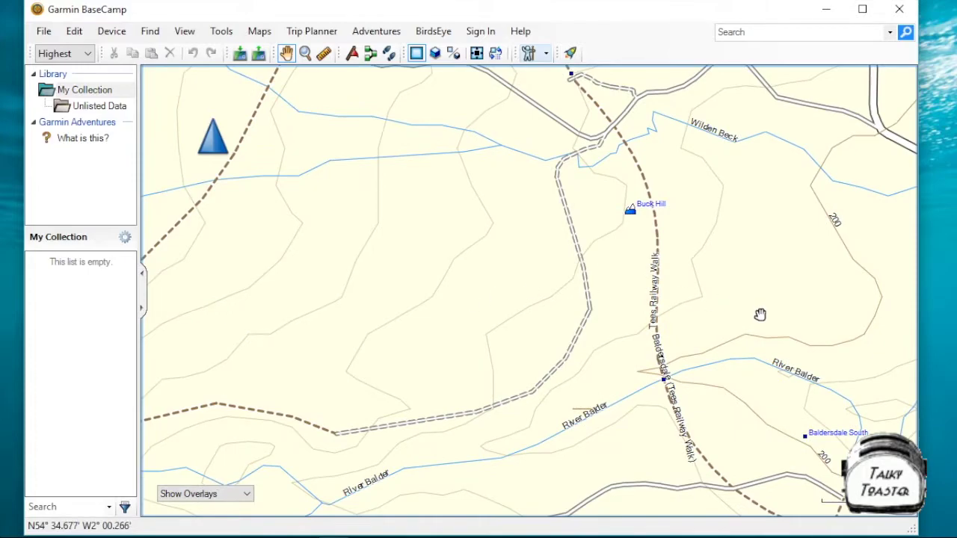
pyautogui.moveTo(759, 315); pyautogui.dragTo(237, 306)
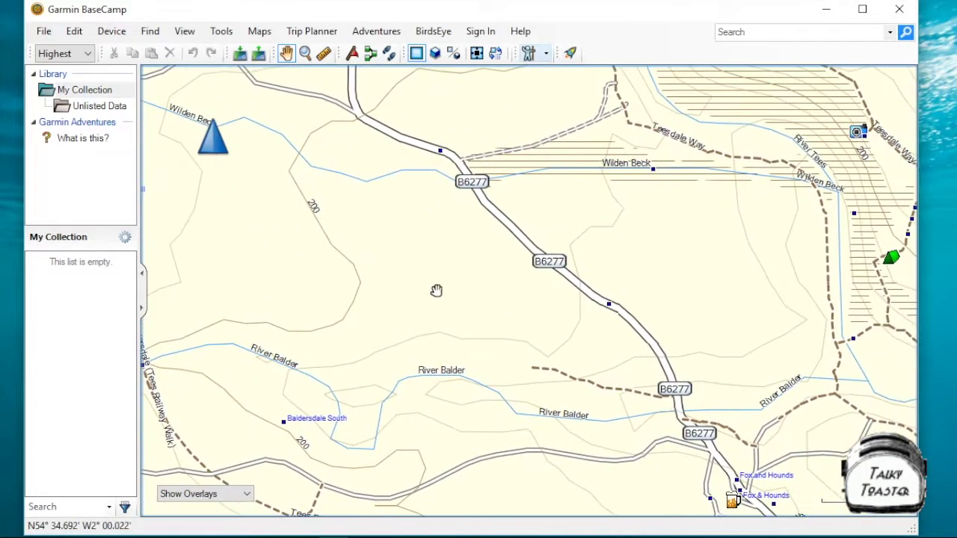
pyautogui.moveTo(752, 312); pyautogui.dragTo(460, 340)
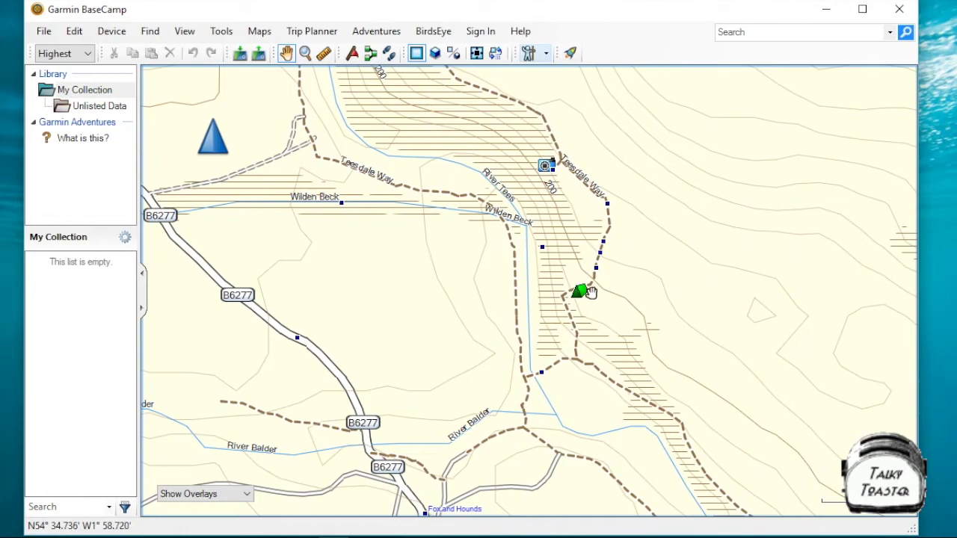
# - Inspect the campground and camera symbols along the Teesdale Way and the pub and school symbols in the village on the B6277
pyautogui.moveTo(580, 291)
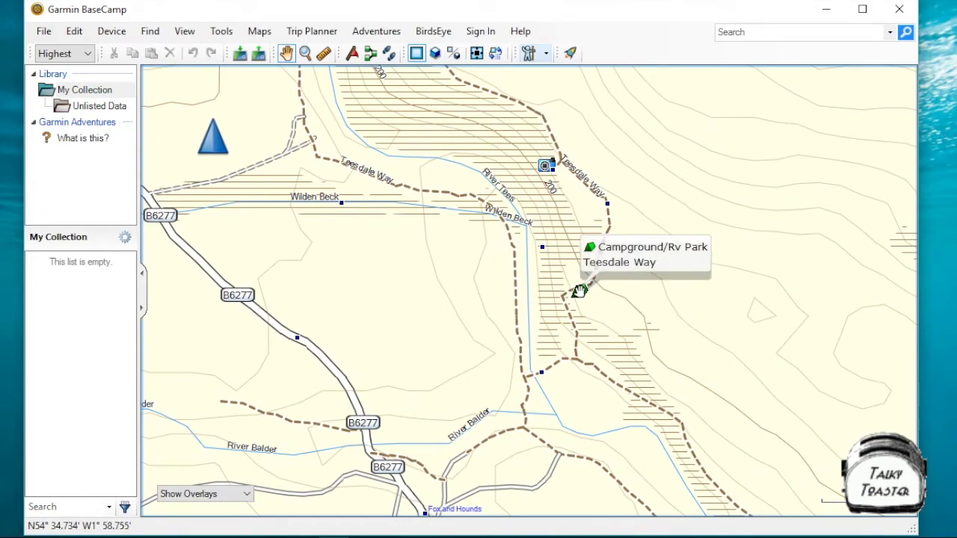
pyautogui.moveTo(547, 166)
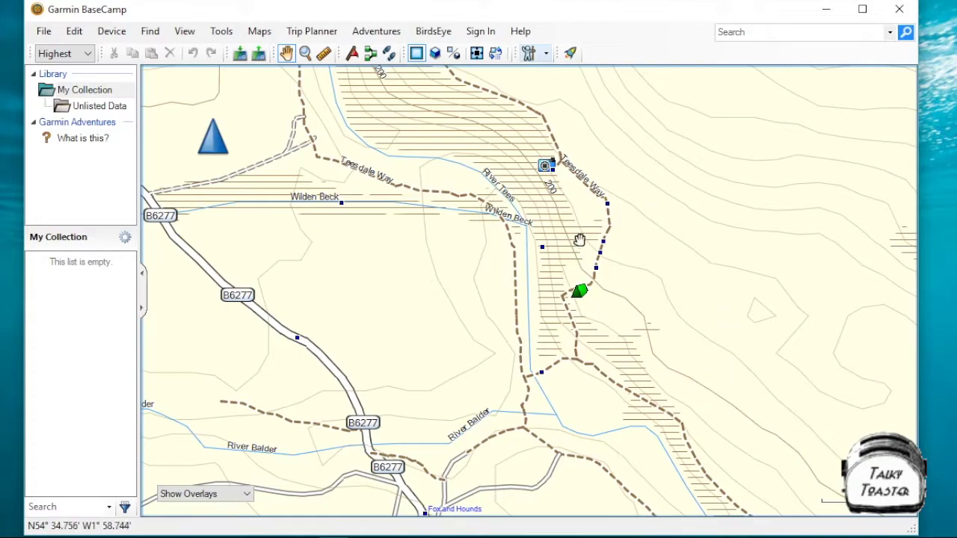
pyautogui.moveTo(387, 159); pyautogui.dragTo(423, 97)
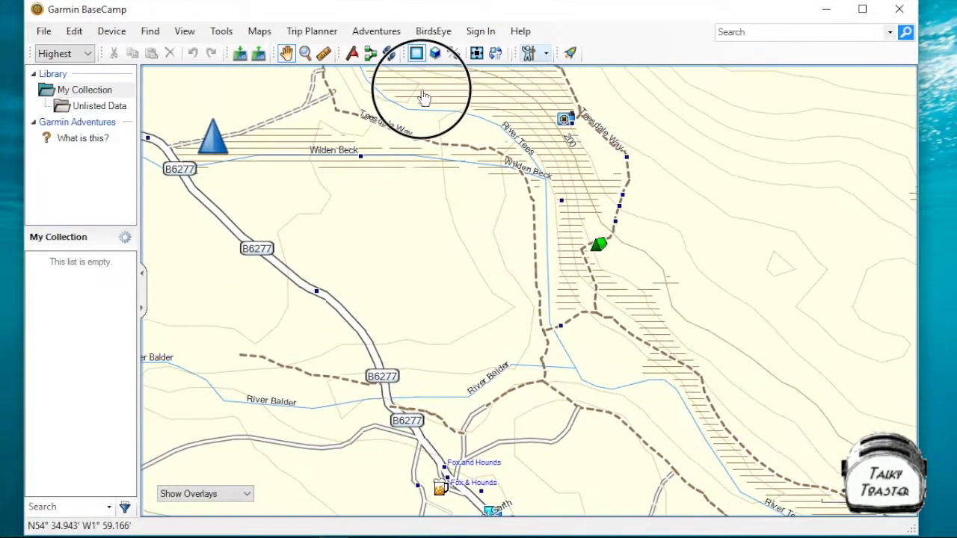
pyautogui.moveTo(593, 397); pyautogui.dragTo(570, 176)
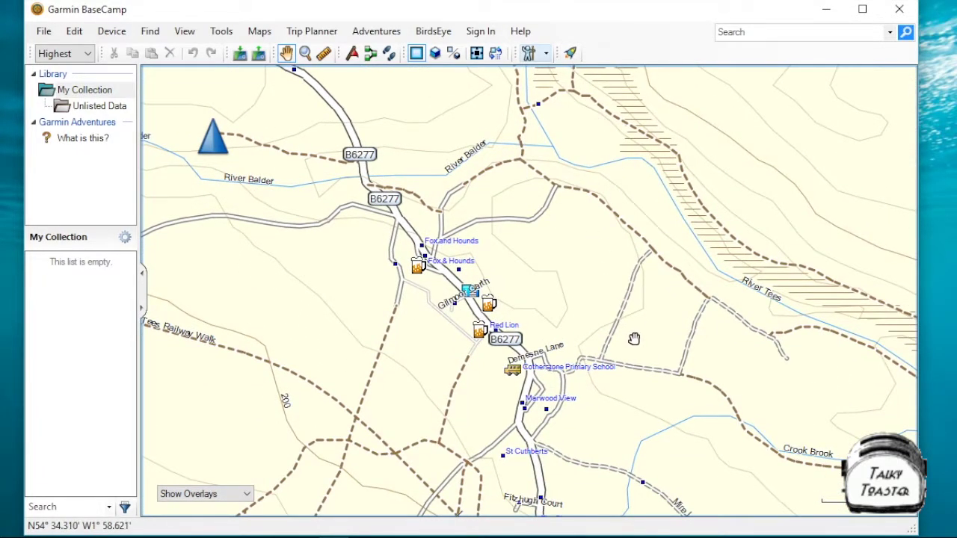
pyautogui.moveTo(633, 339); pyautogui.dragTo(631, 254)
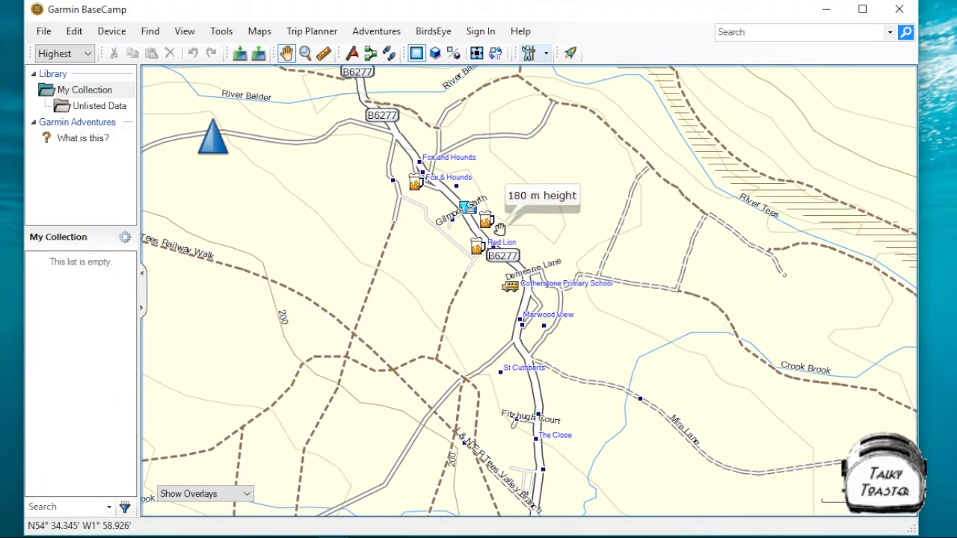
# - Follow the B6277 south past Mire Lane, identify the Lartington Hall symbol, and continue to Deepdale Beck
pyautogui.moveTo(650, 383); pyautogui.dragTo(524, 133)
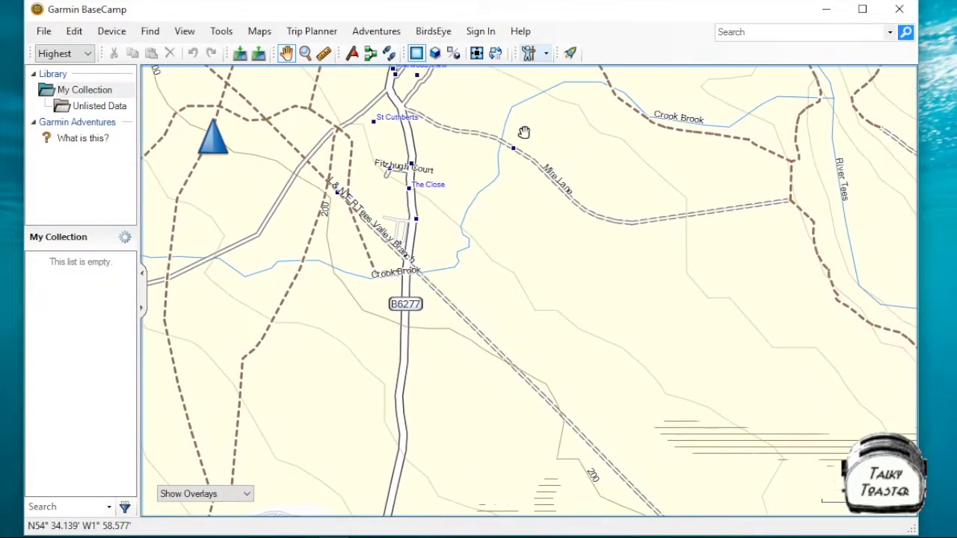
pyautogui.moveTo(634, 348); pyautogui.dragTo(560, 142)
pyautogui.click(600, 351)
pyautogui.moveTo(600, 351); pyautogui.dragTo(529, 132)
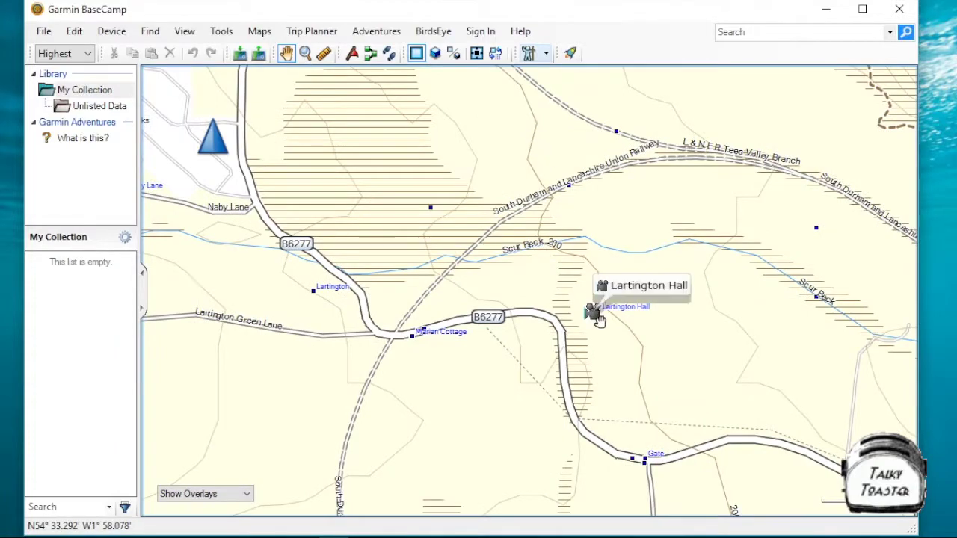
pyautogui.click(661, 408)
pyautogui.moveTo(661, 408); pyautogui.dragTo(466, 45)
pyautogui.moveTo(640, 326); pyautogui.dragTo(492, 99)
# - Examine Barnard Castle and its surroundings, including the golf course, the River Tees, the A67 and the street network
pyautogui.moveTo(160, 172)
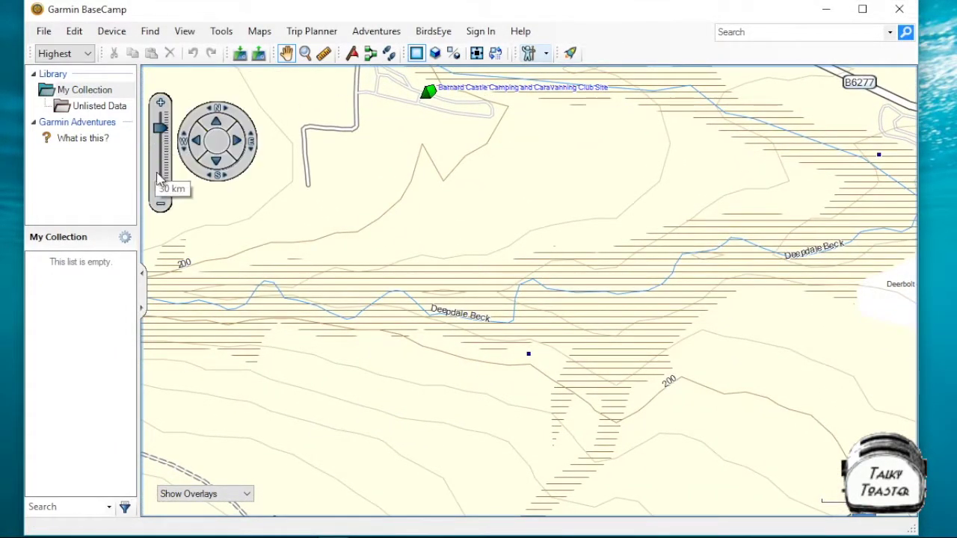
pyautogui.click(161, 207)
pyautogui.click(161, 207)
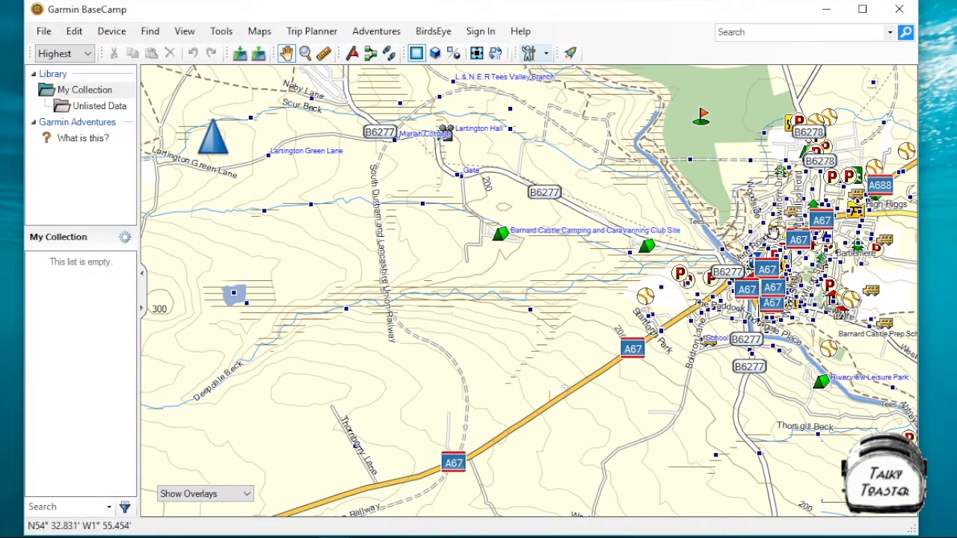
pyautogui.moveTo(775, 221); pyautogui.dragTo(504, 344)
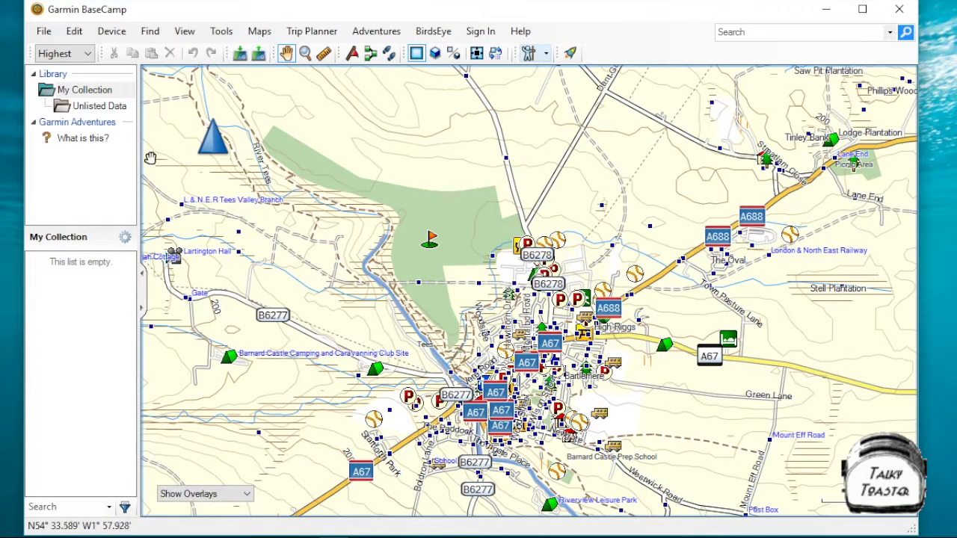
pyautogui.click(161, 104)
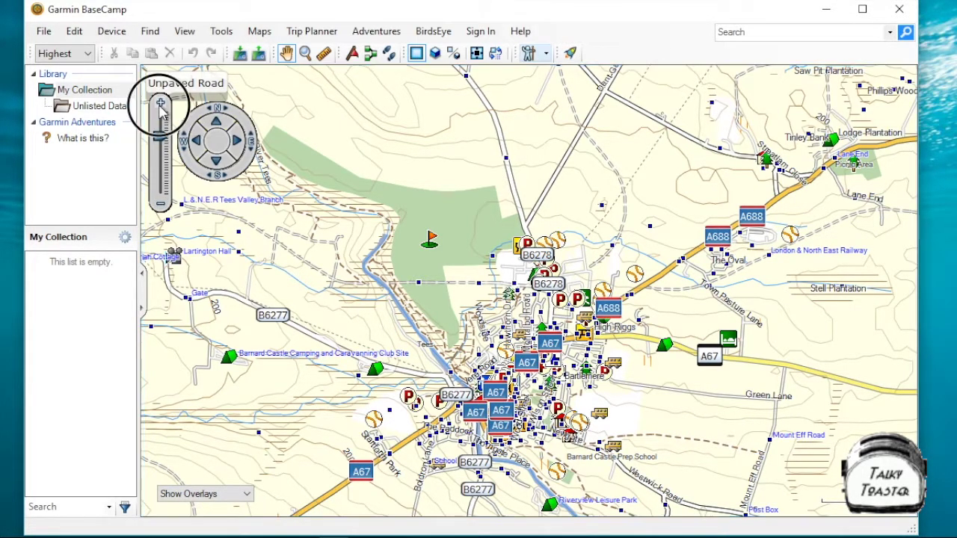
pyautogui.click(161, 105)
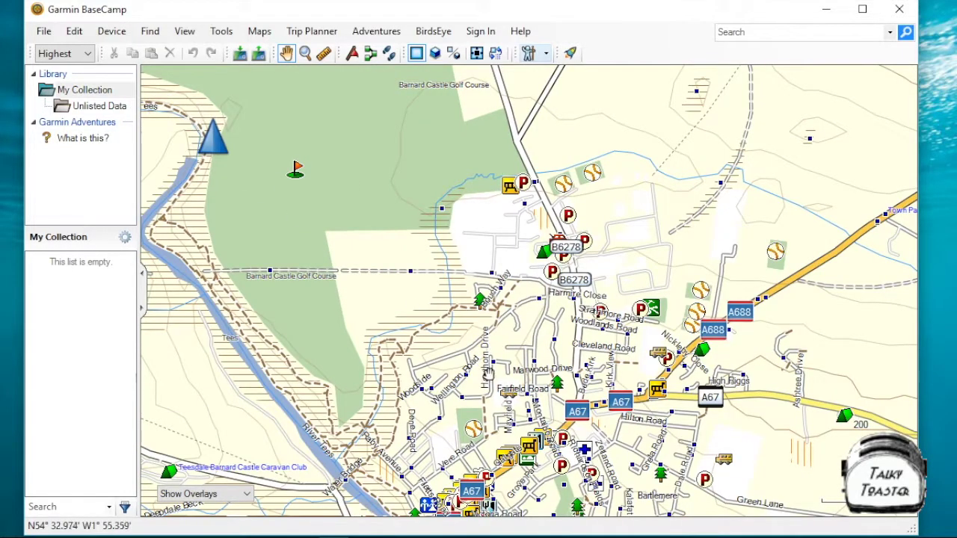
pyautogui.moveTo(493, 383); pyautogui.dragTo(497, 234)
pyautogui.moveTo(554, 390); pyautogui.dragTo(559, 267)
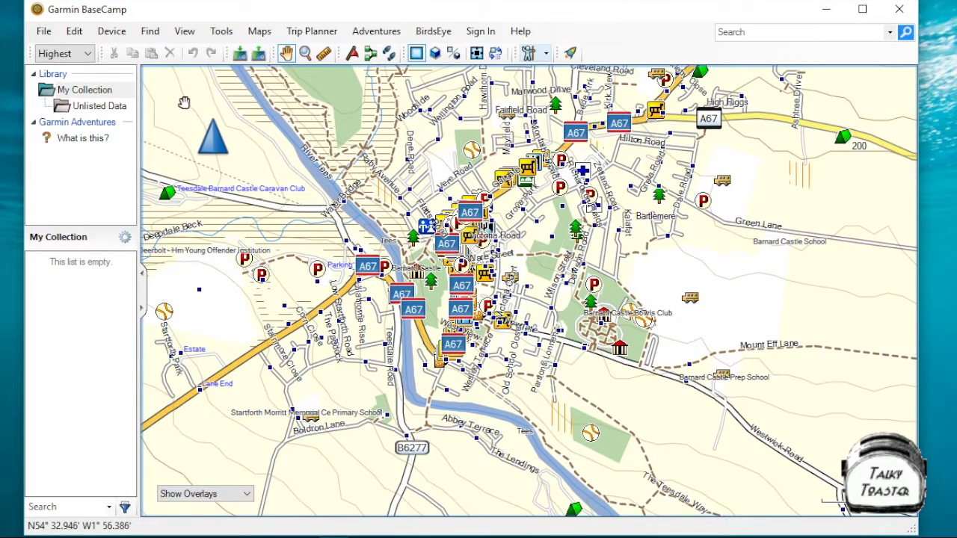
# - Inspect Barnard Castle's town-centre street names, shops, parking and other points of interest along the A67 at closer zoom
pyautogui.click(161, 104)
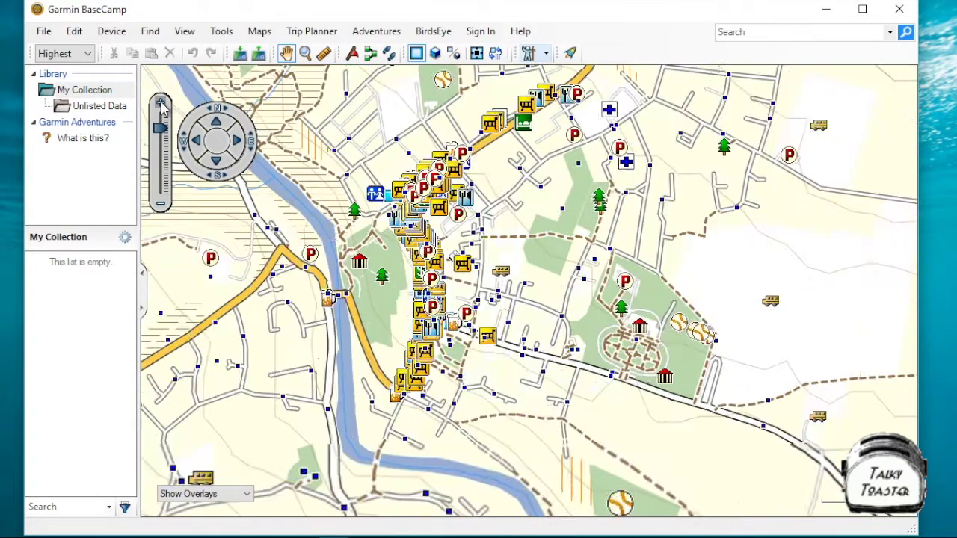
pyautogui.click(160, 105)
pyautogui.scroll(1, 477, 256)
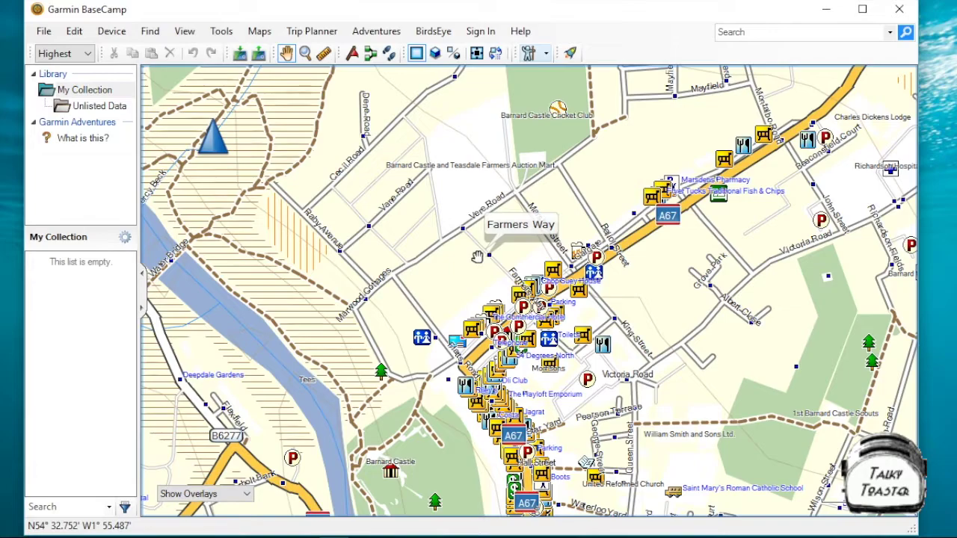
pyautogui.moveTo(706, 263); pyautogui.dragTo(585, 307)
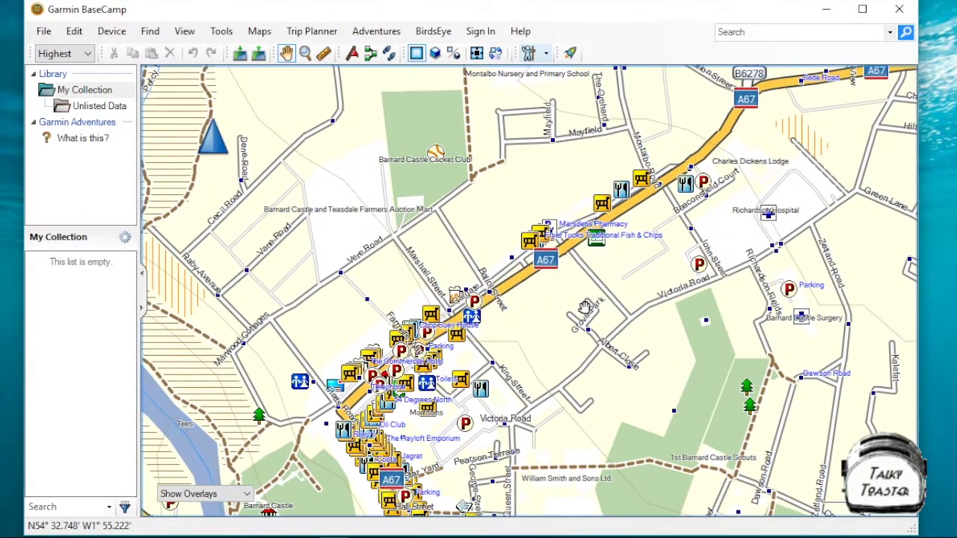